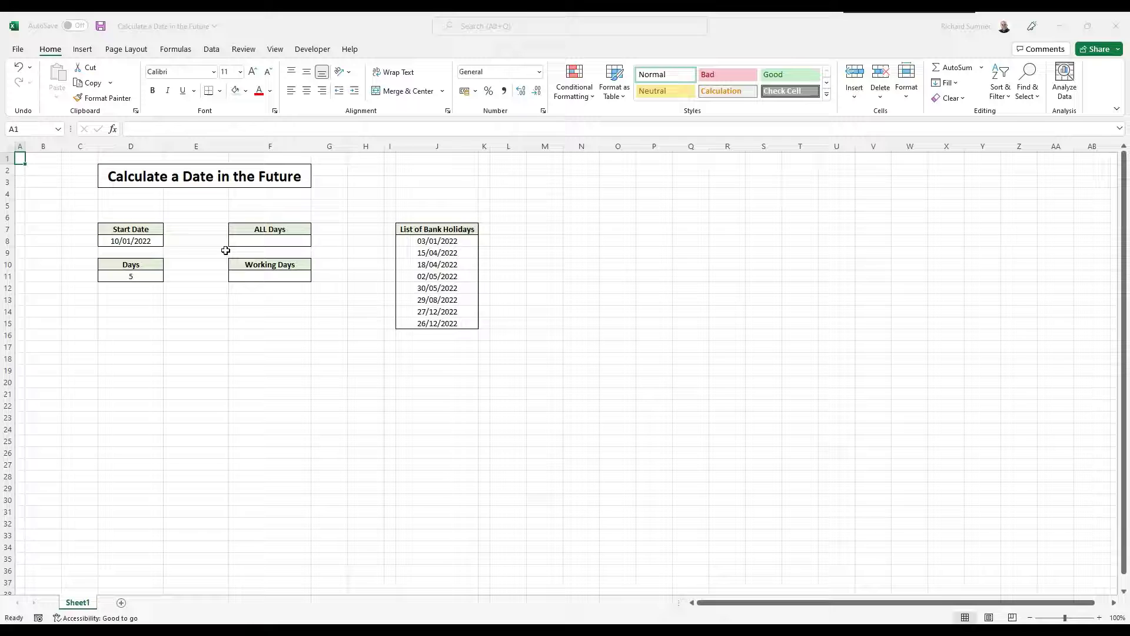
Enter =D8+D11 in the ALL Days cell F8, giving 15/01/2022
left_click(297, 243)
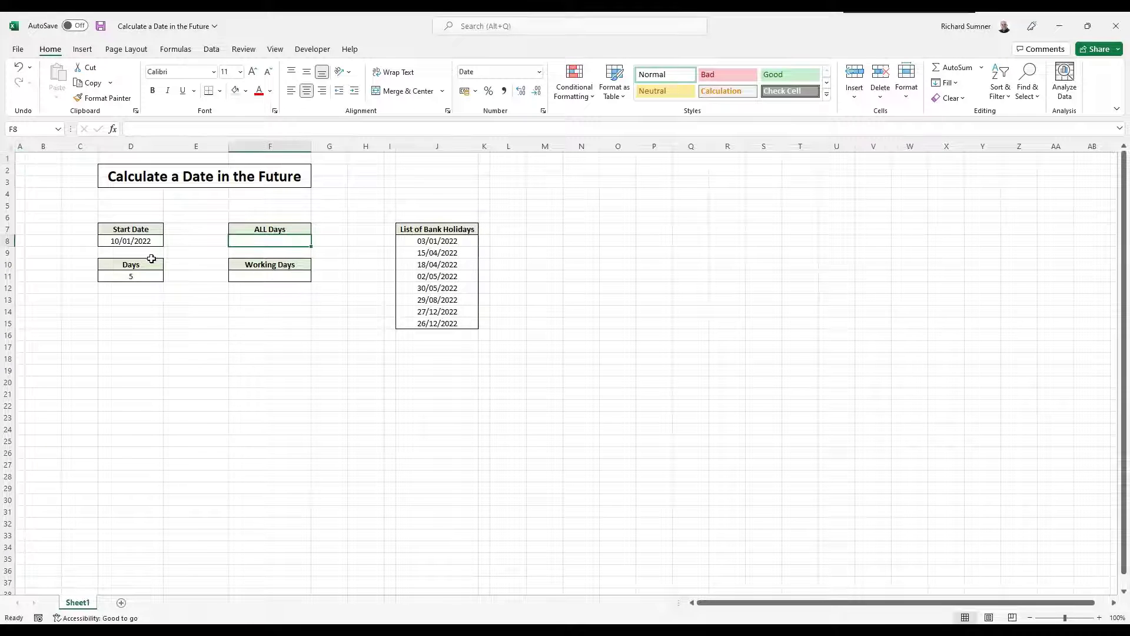
left_click(142, 242)
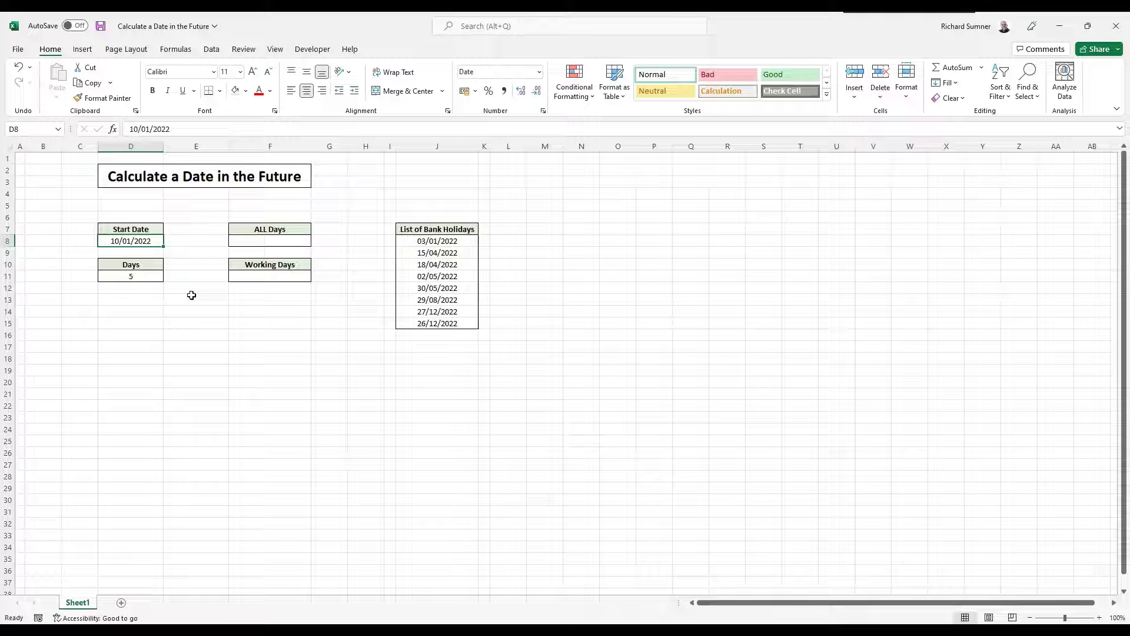
left_click(253, 242)
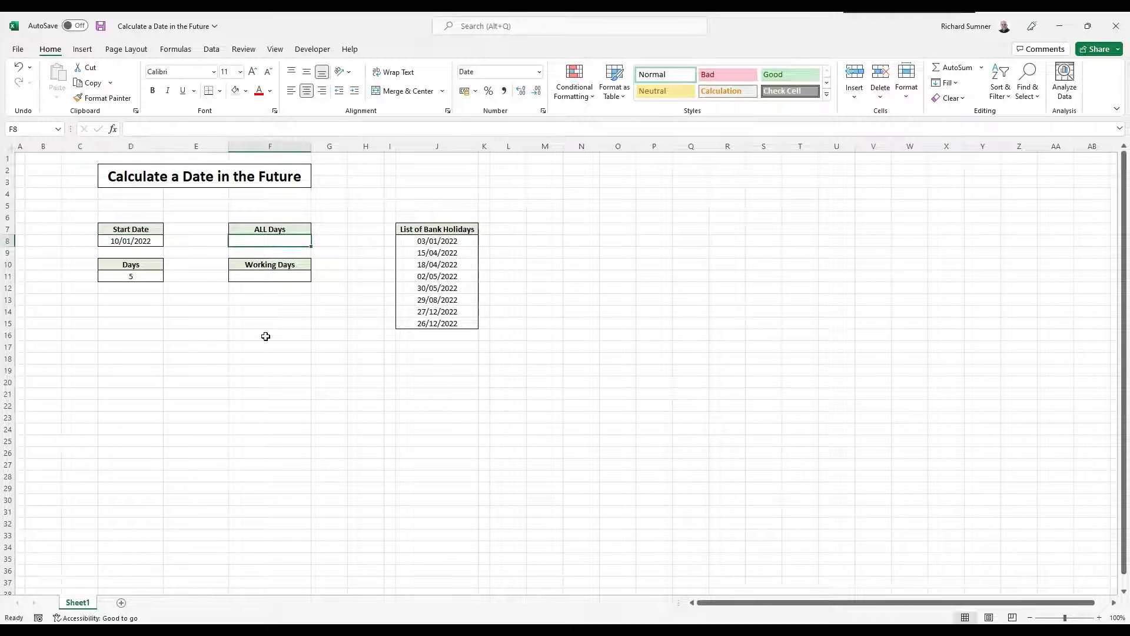
type("=")
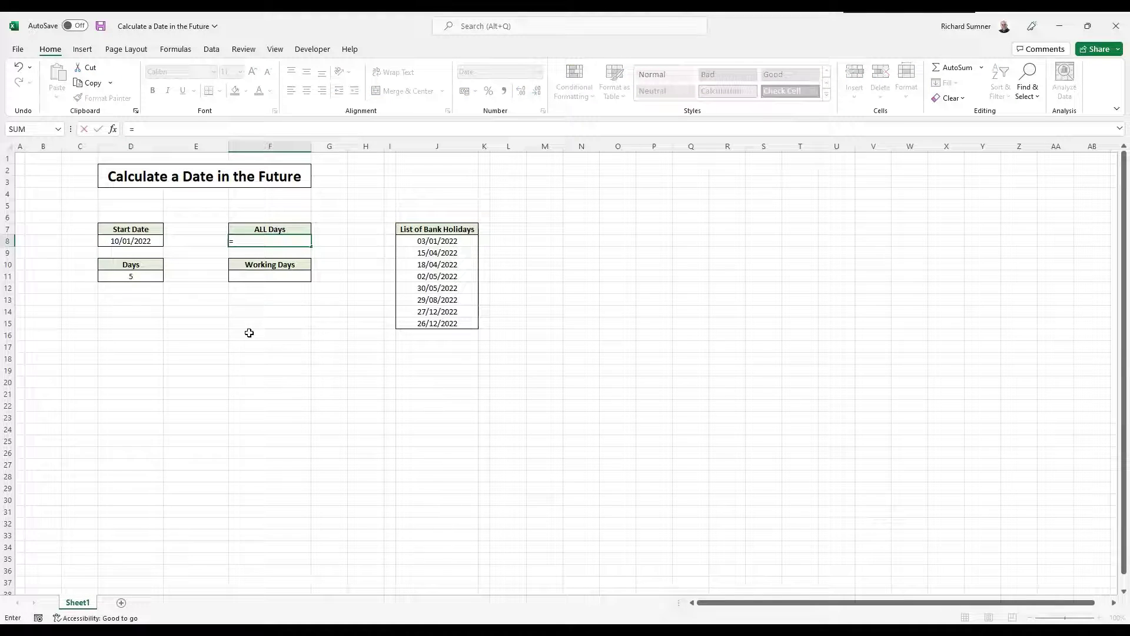
left_click(149, 244)
type("+")
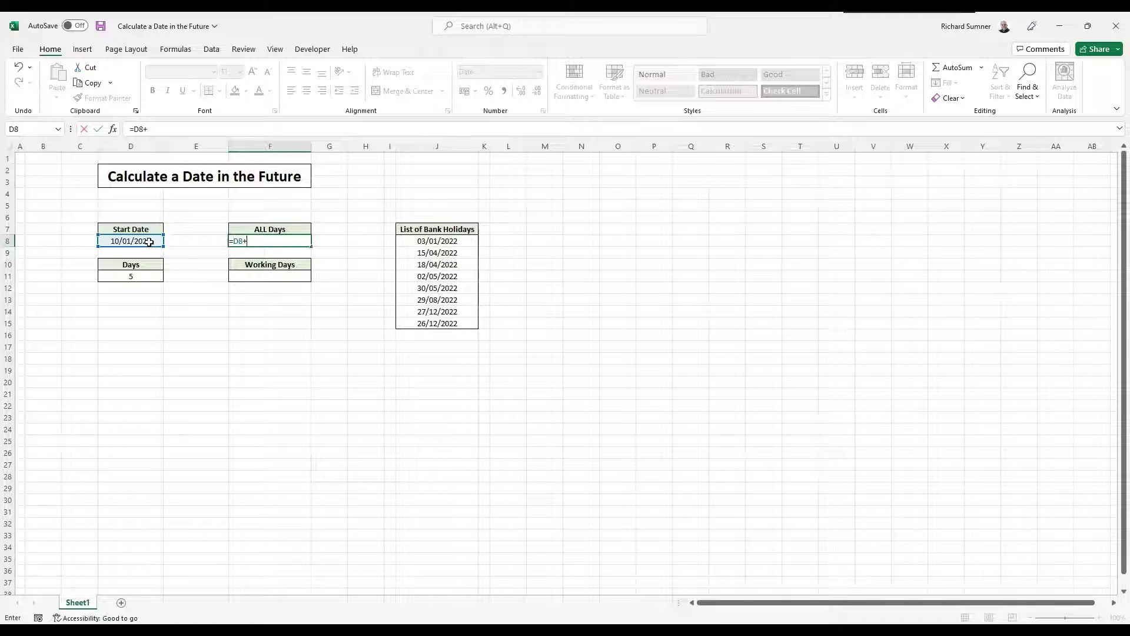
left_click(140, 278)
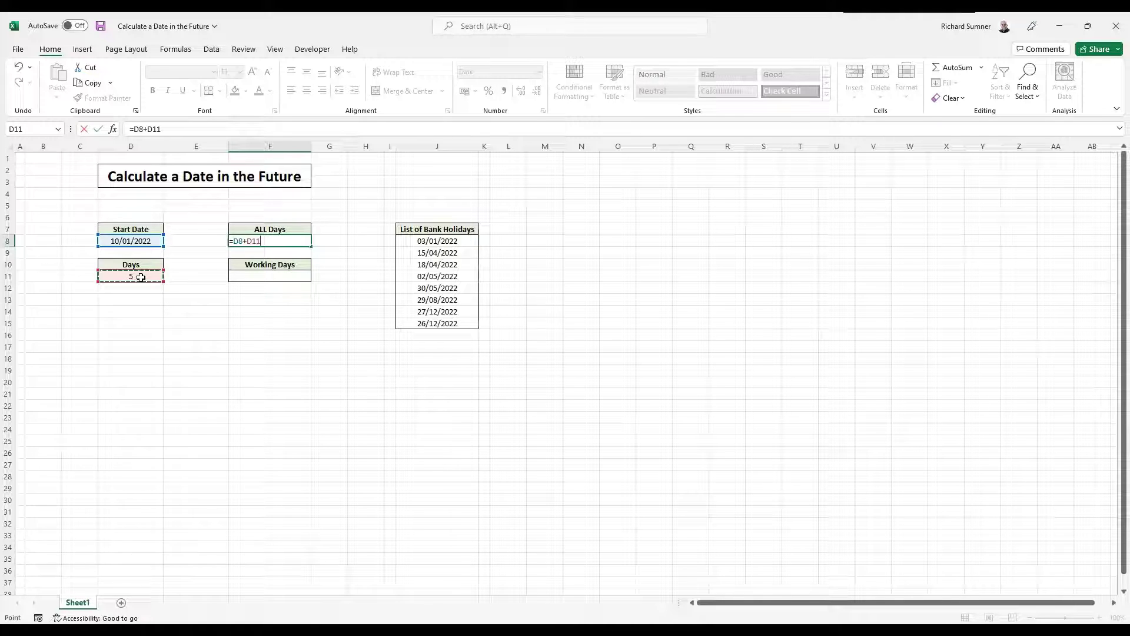
key("Return")
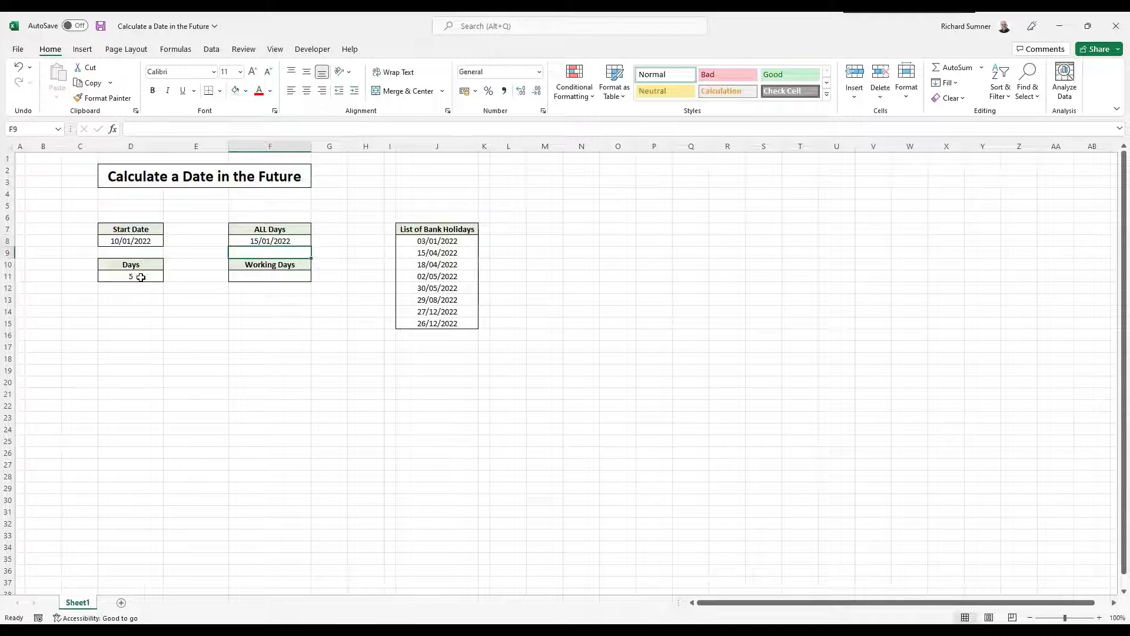
key("Down")
key("Down")
key("Down")
key("Down")
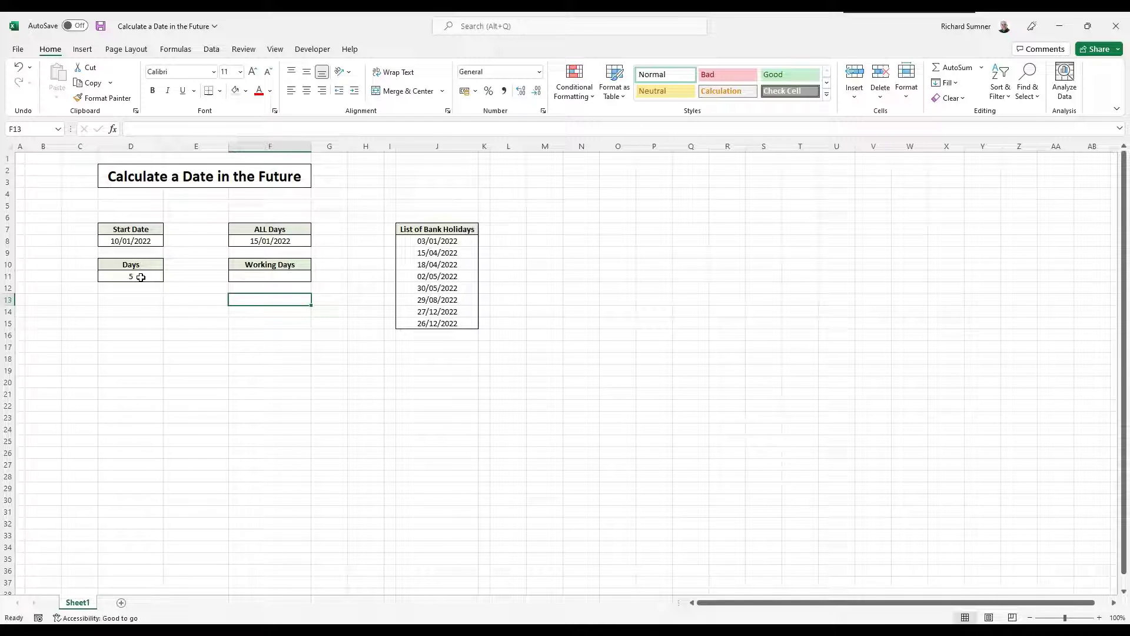
Change the Days value in D11 to 4 so ALL Days shows 14/01/2022
left_click(140, 276)
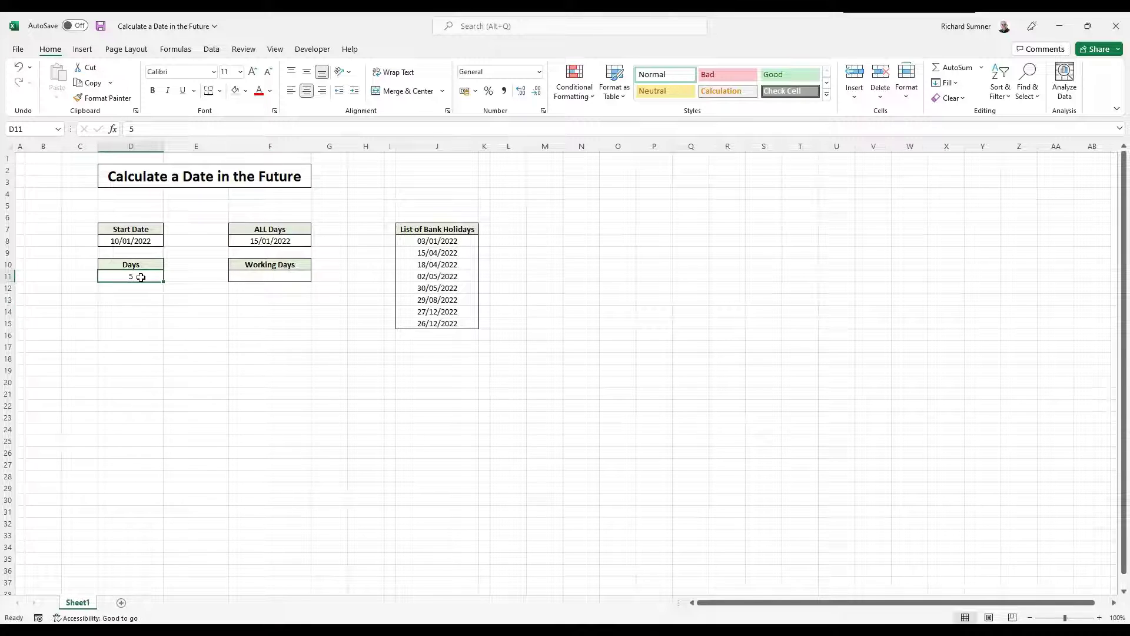
type("4")
key("Return")
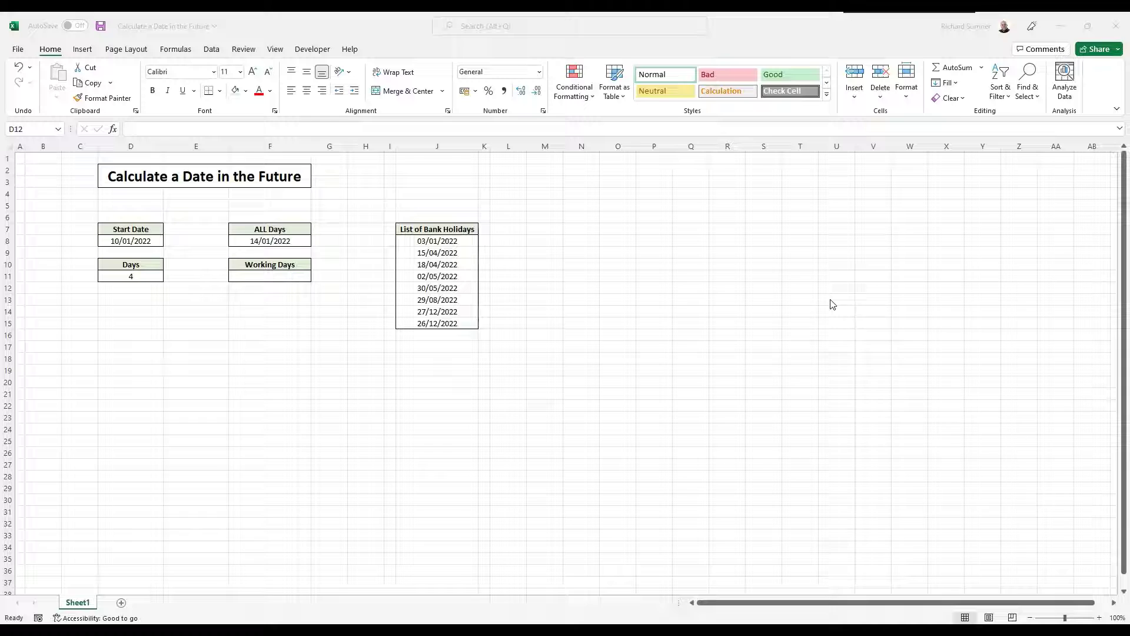
left_click(158, 277)
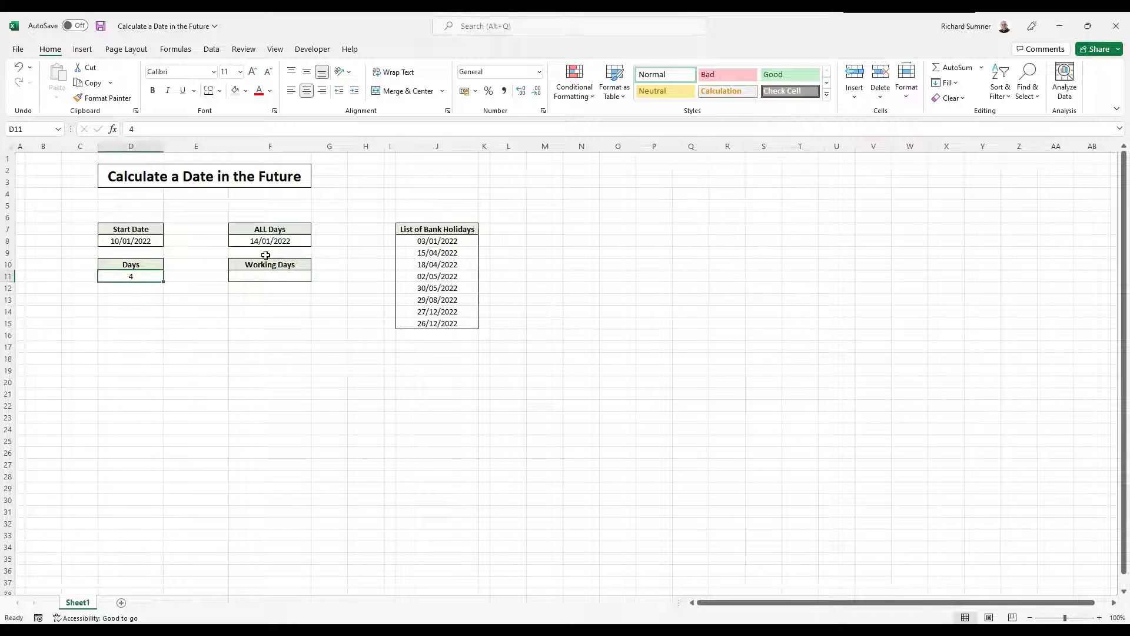
left_click(280, 241)
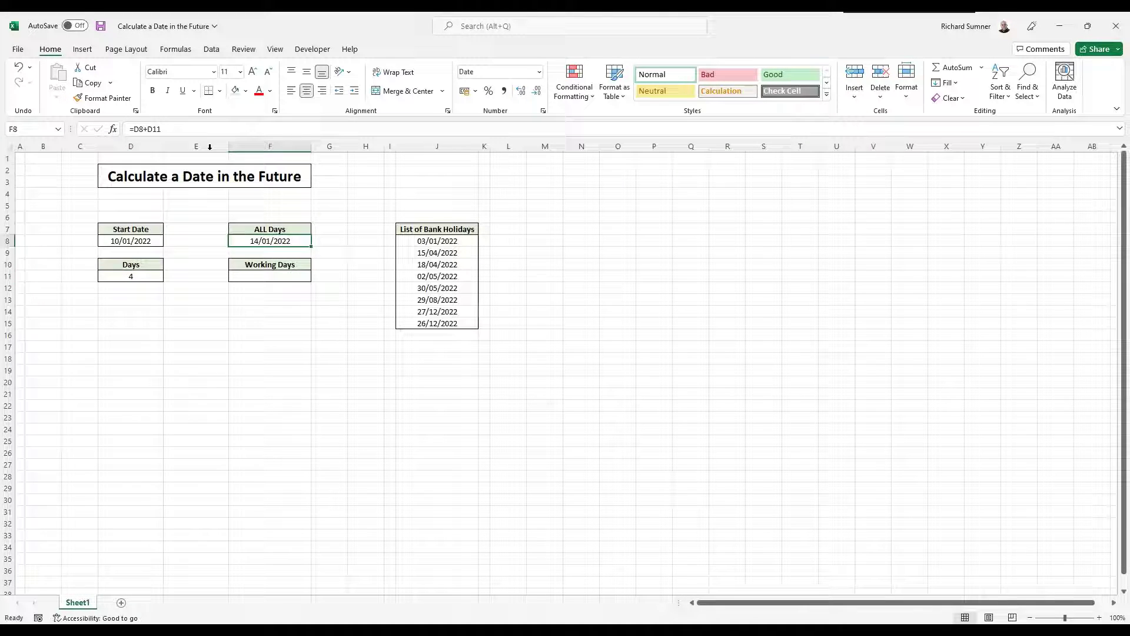
left_click(132, 275)
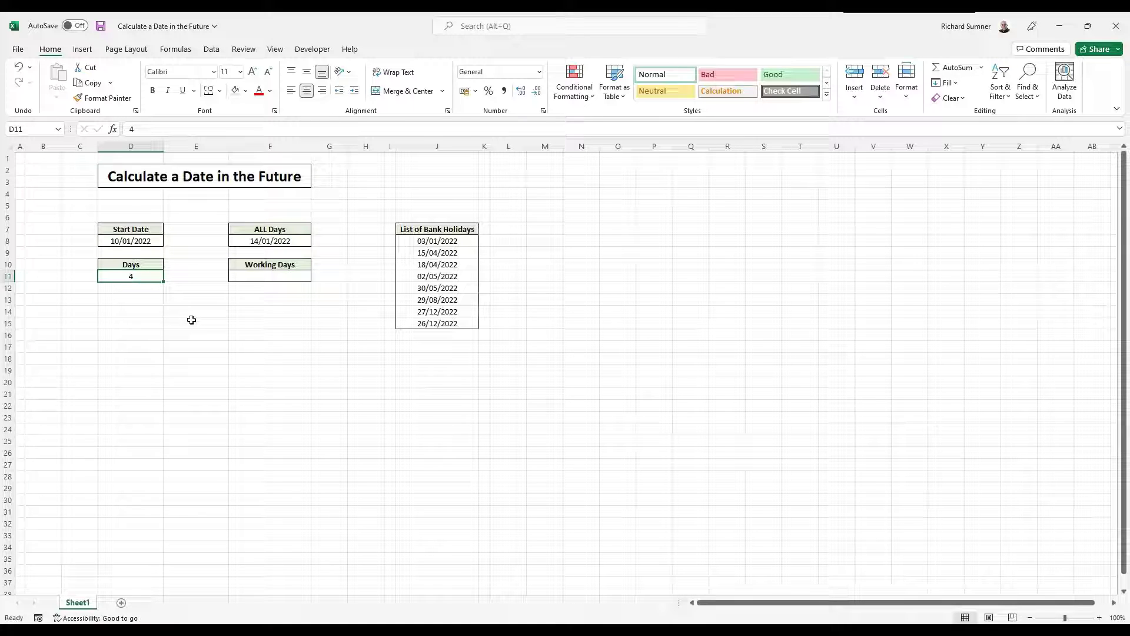
type("5")
key("Return")
key("Up")
key("Up")
key("Up")
key("Right")
key("Right")
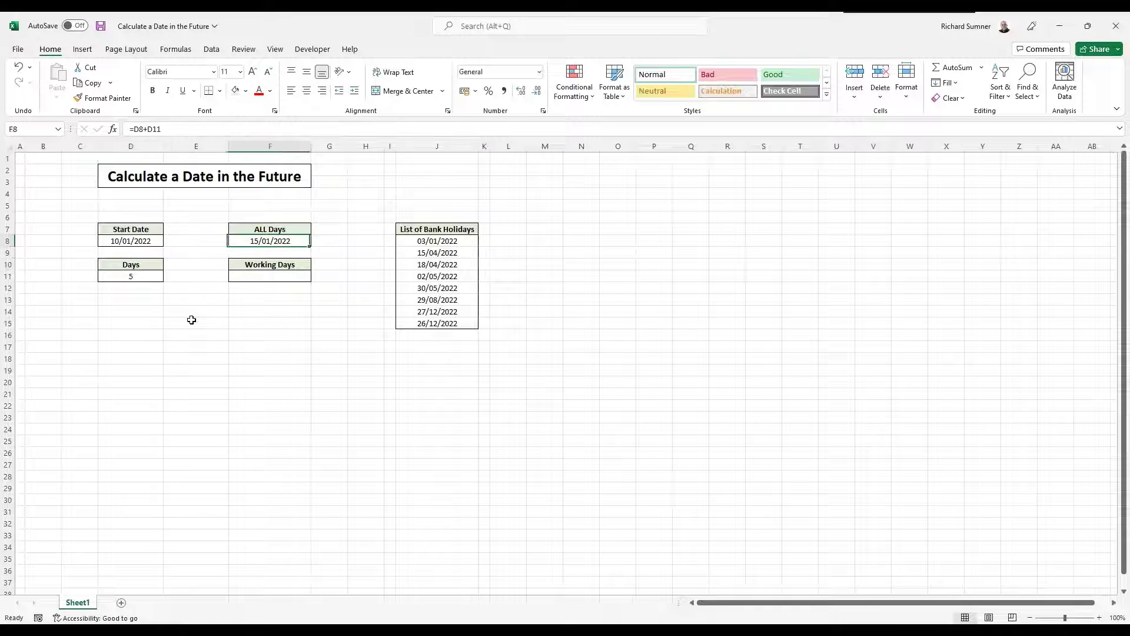
left_click(178, 130)
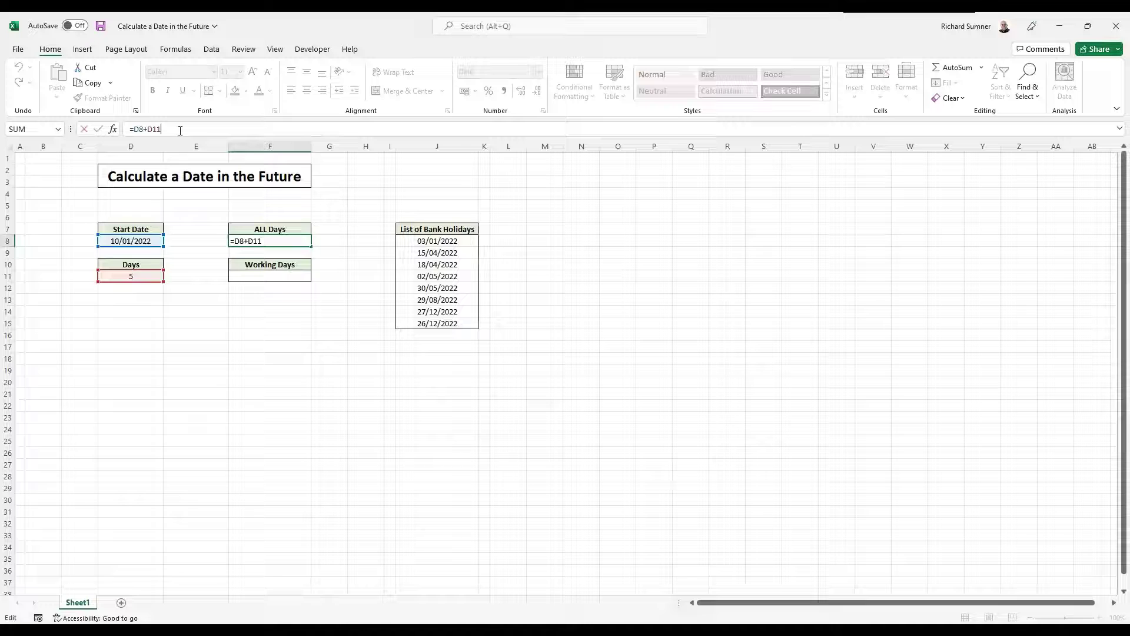
type("-1")
key("Return")
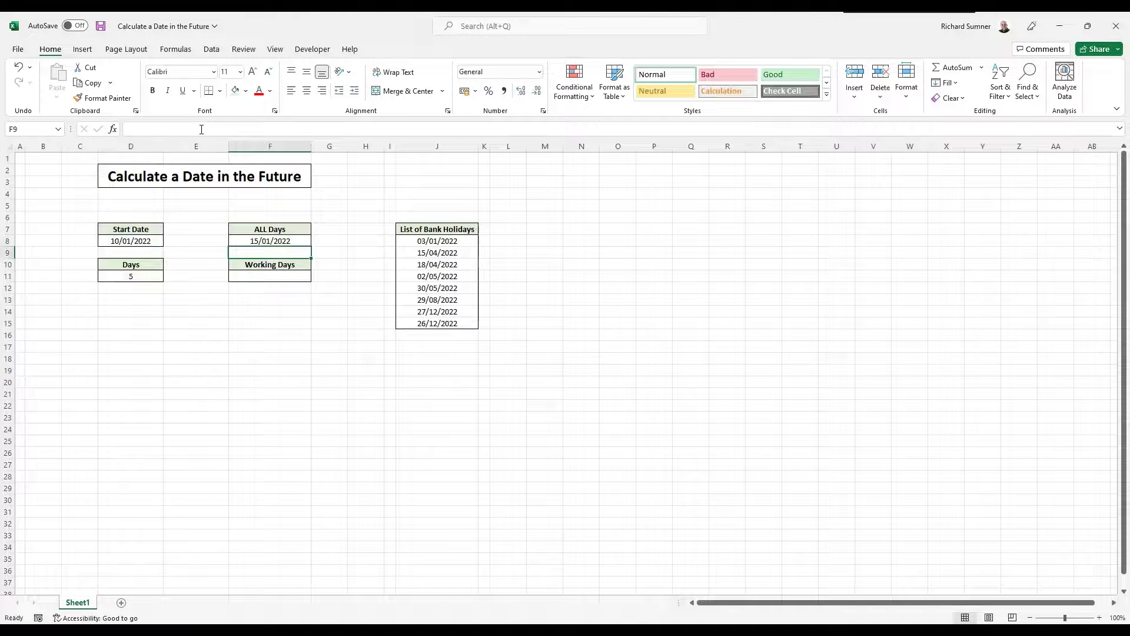
left_click(148, 280)
type("4")
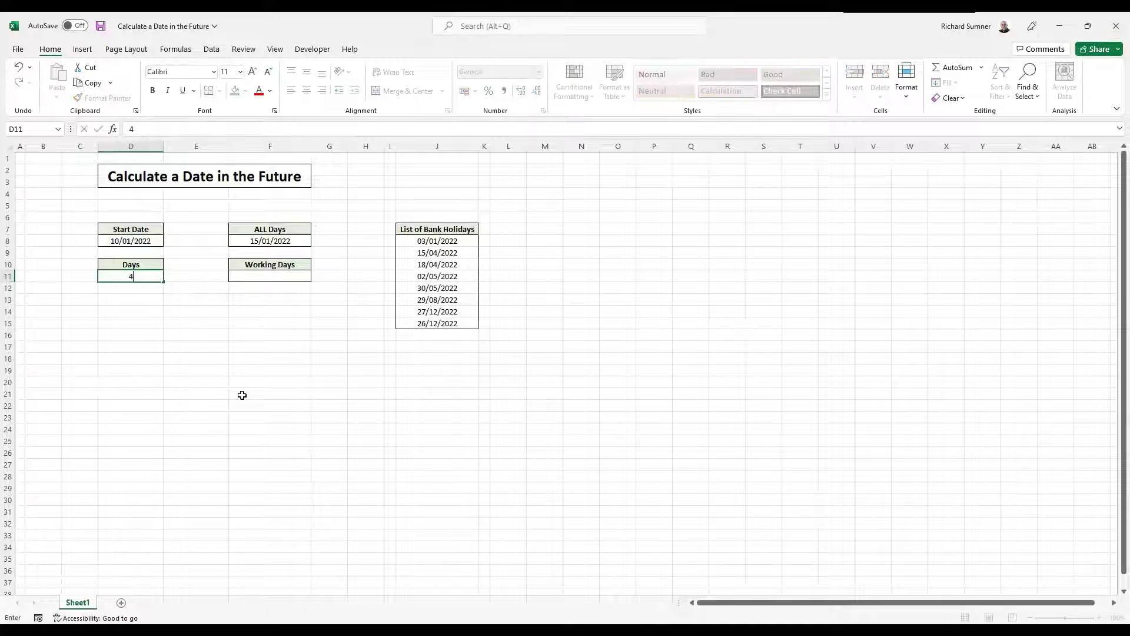
key("Return")
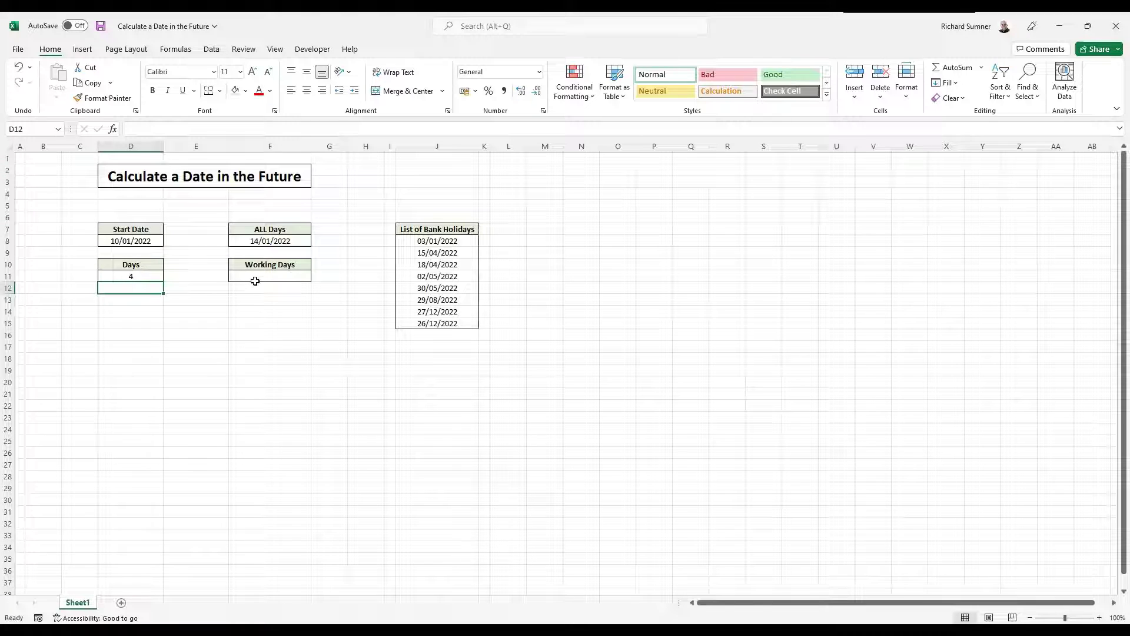
Enter =WORKDAY(D8, D11, absolute holiday range J8:J15) in F11, giving 14/01/2022
left_click(261, 275)
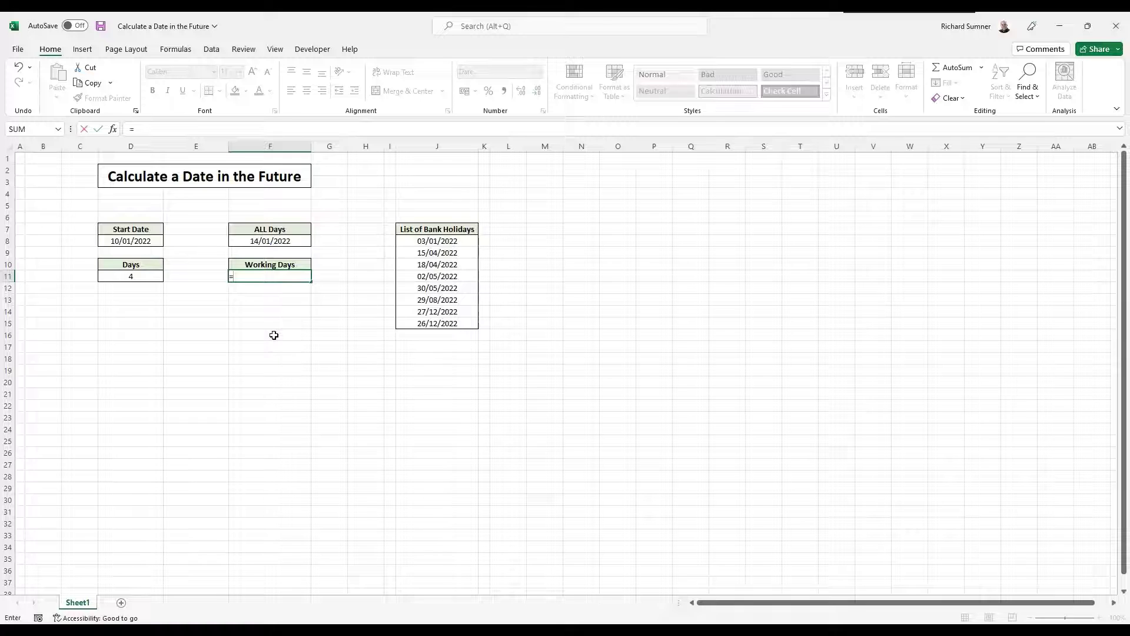
type("WORKDAY")
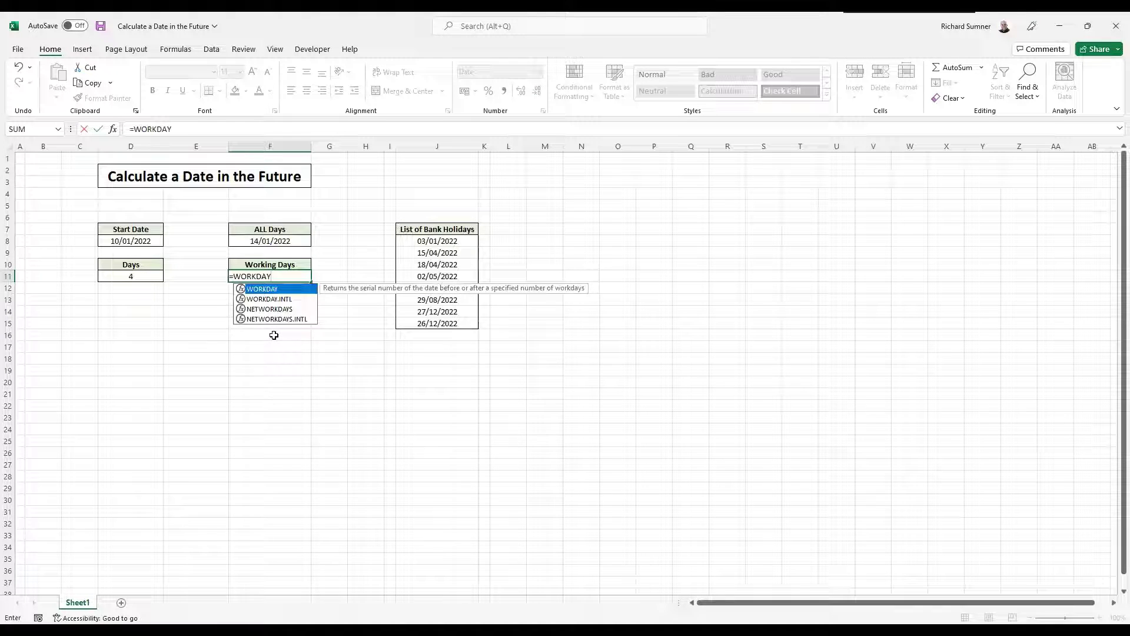
type("(")
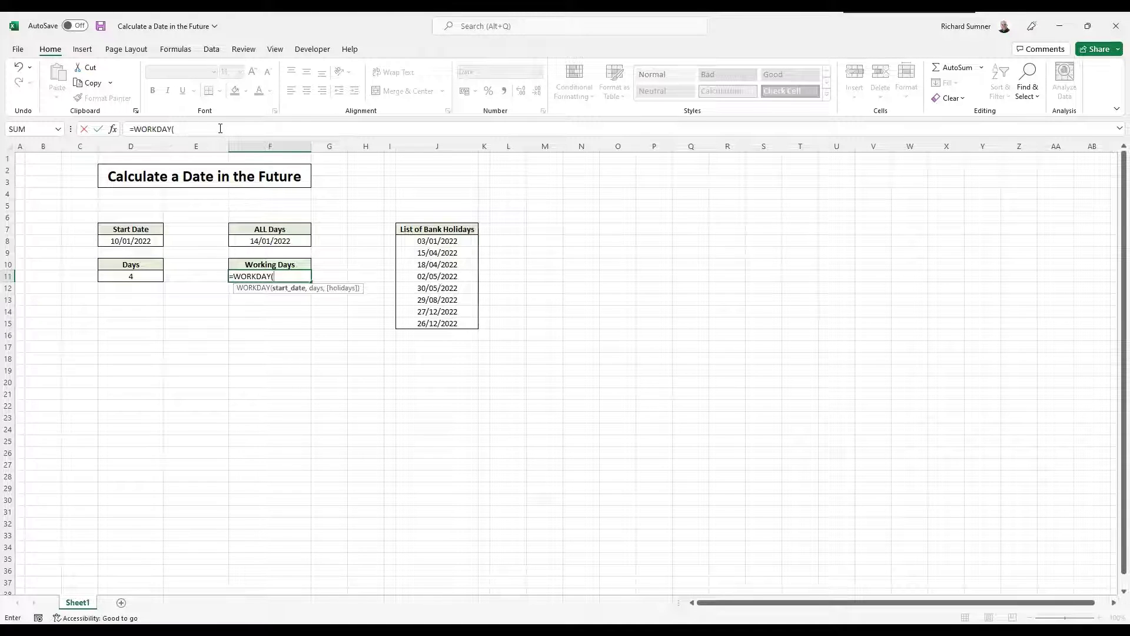
left_click(212, 133)
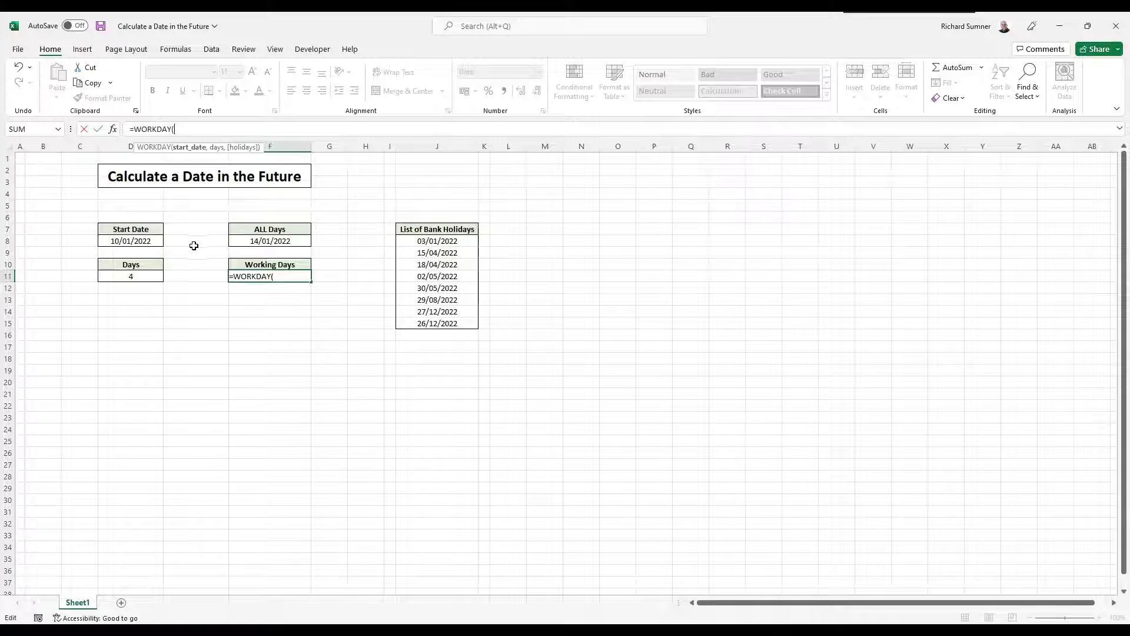
left_click(141, 241)
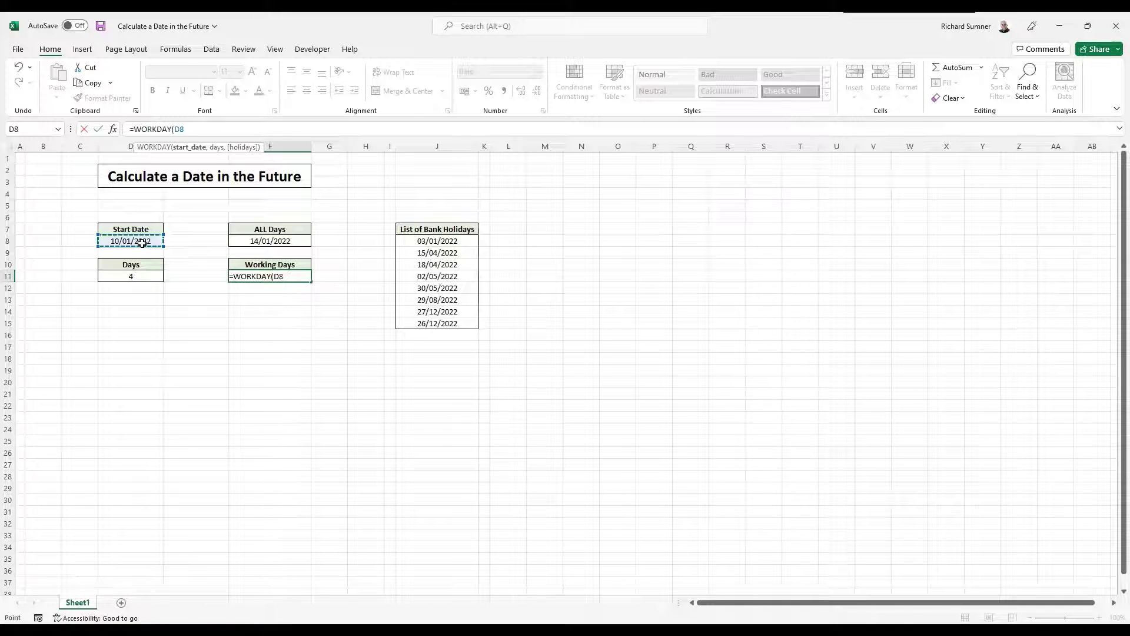
type(",")
left_click(137, 276)
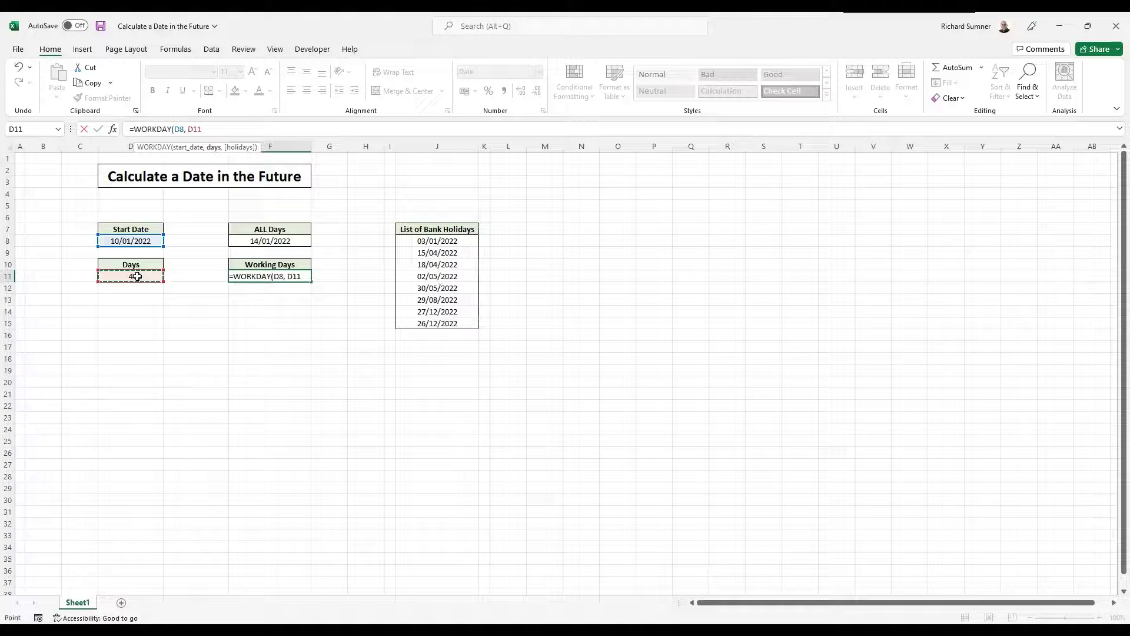
type(",")
left_click_drag(417, 244, 416, 324)
key("F4")
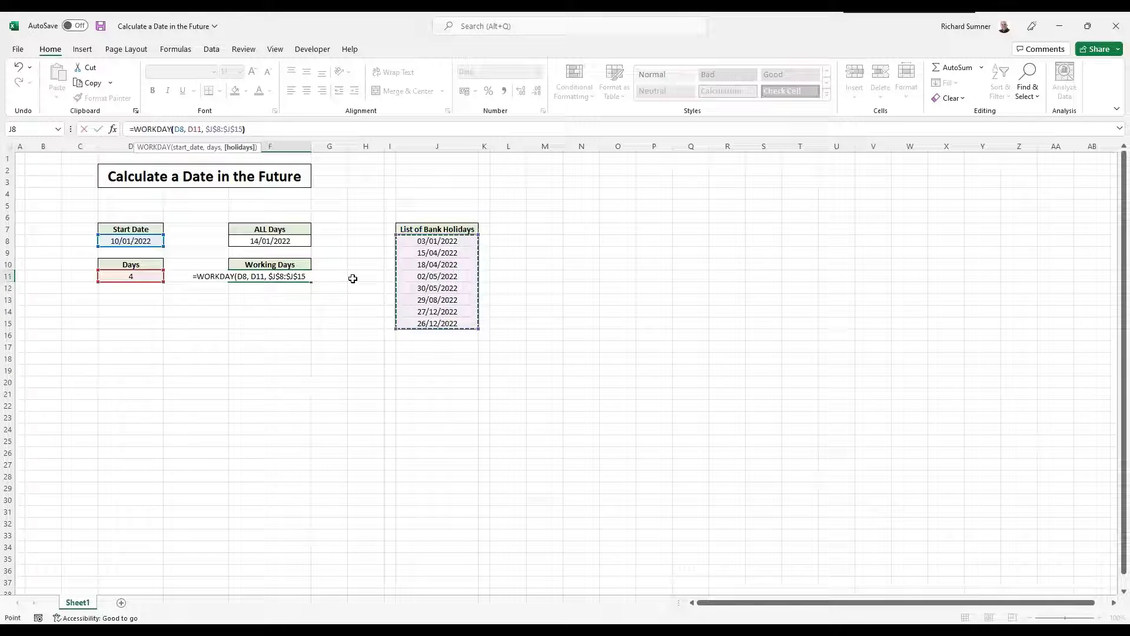
key("Return")
key("Up")
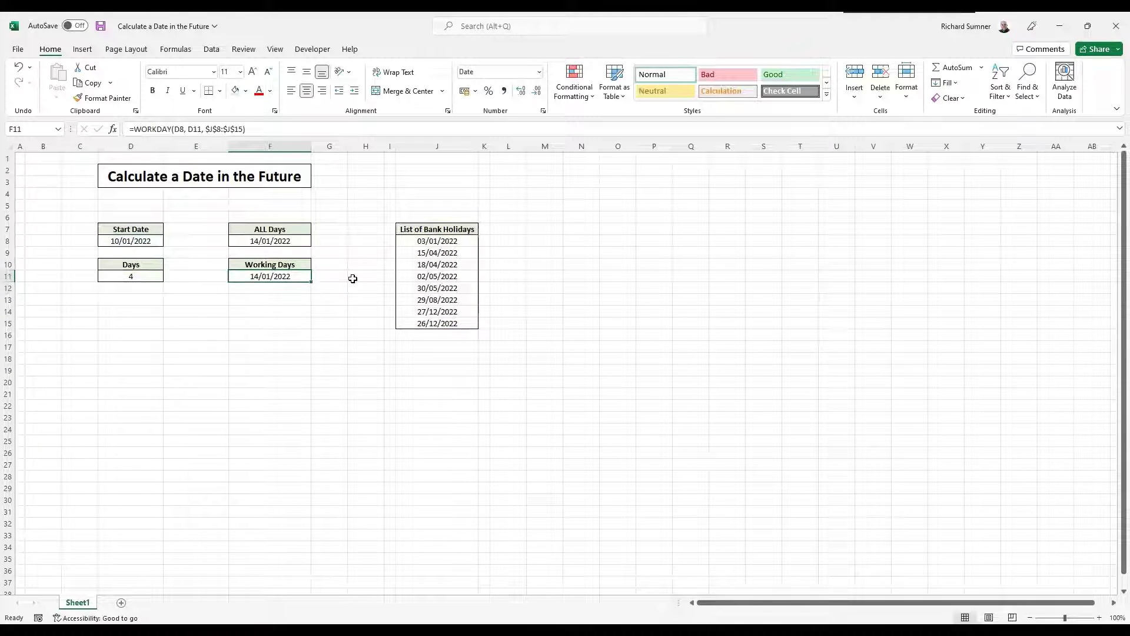
Format the Working Days cell F11 as General, showing serial number 44575
right_click(287, 280)
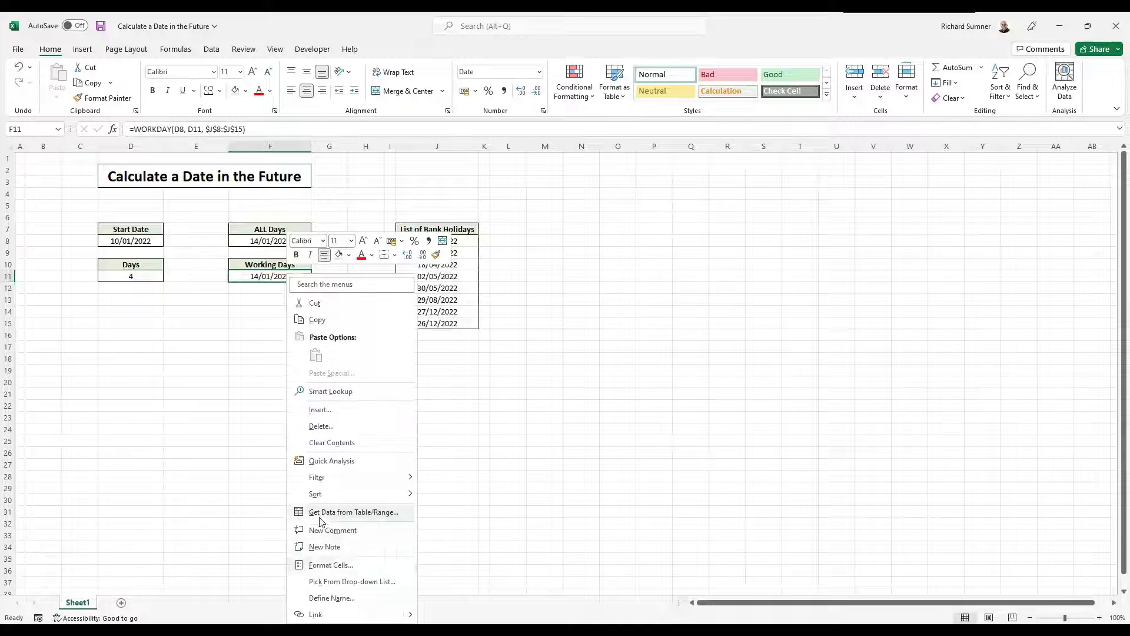
left_click(330, 568)
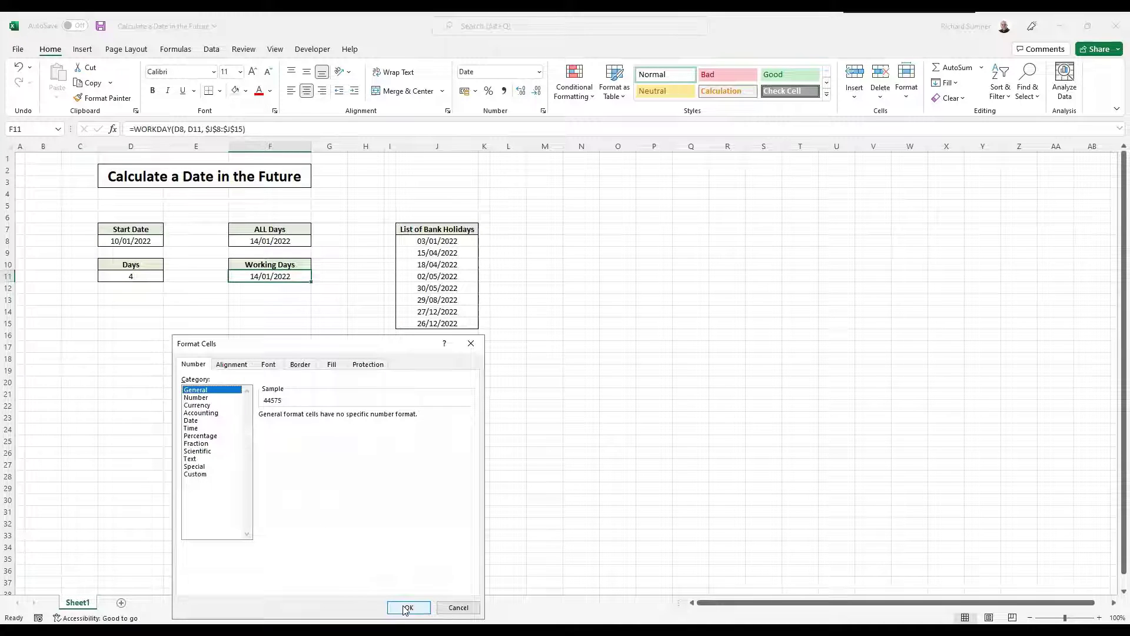
left_click(407, 608)
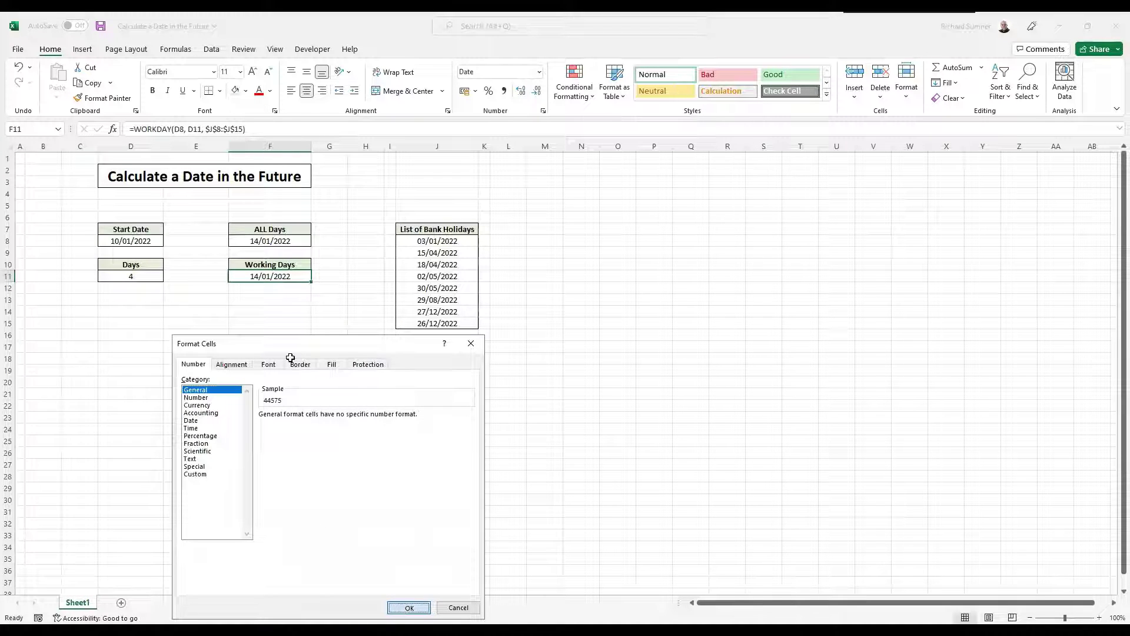
Reformat F11 with the Date category so it reads 14/01/2022
right_click(263, 276)
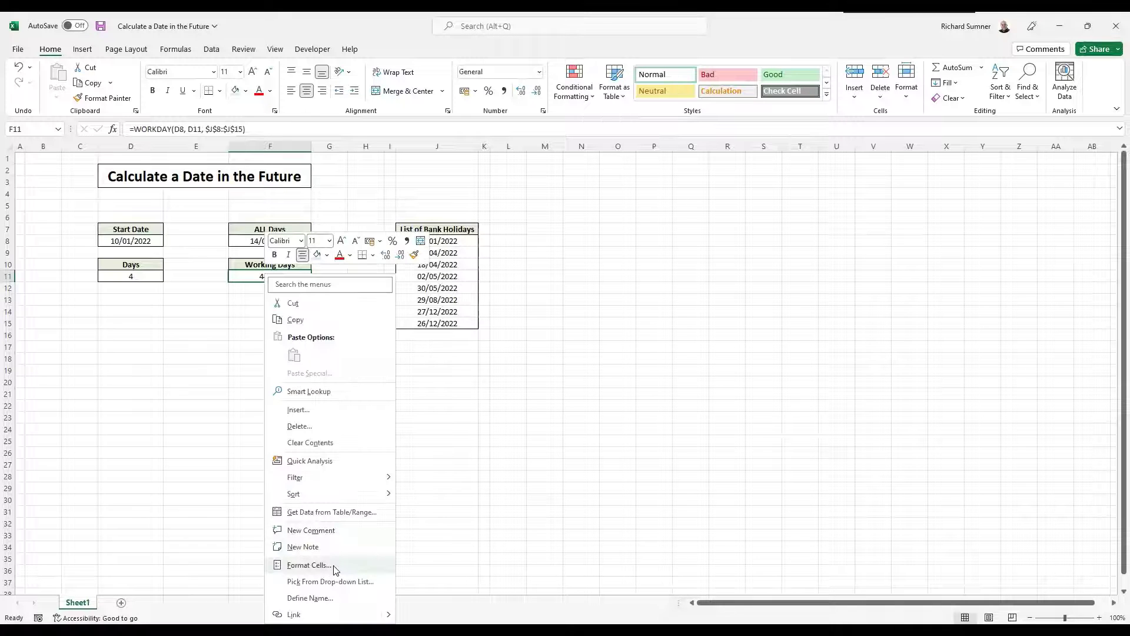
left_click(310, 565)
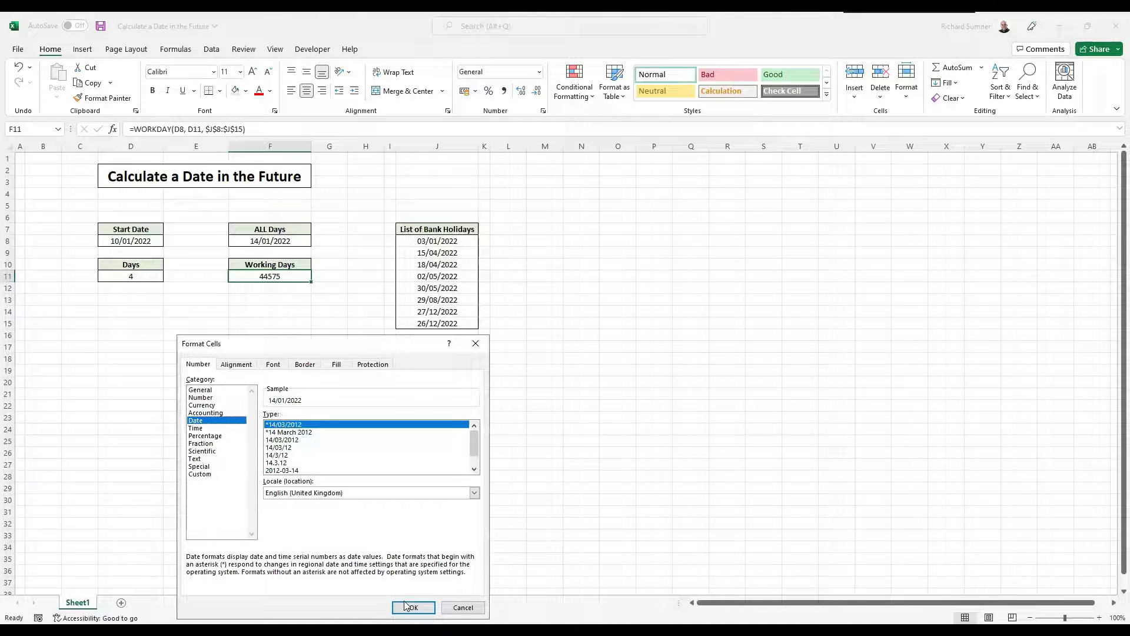
key("Return")
left_click(283, 308)
left_click(265, 277)
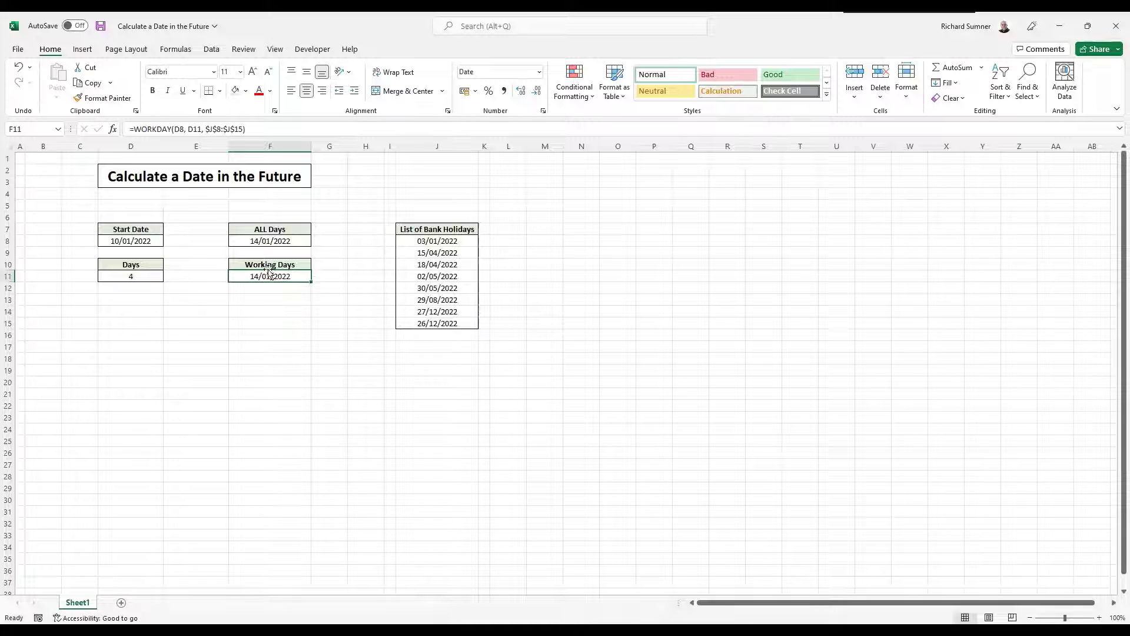
left_click(272, 240)
left_click(141, 276)
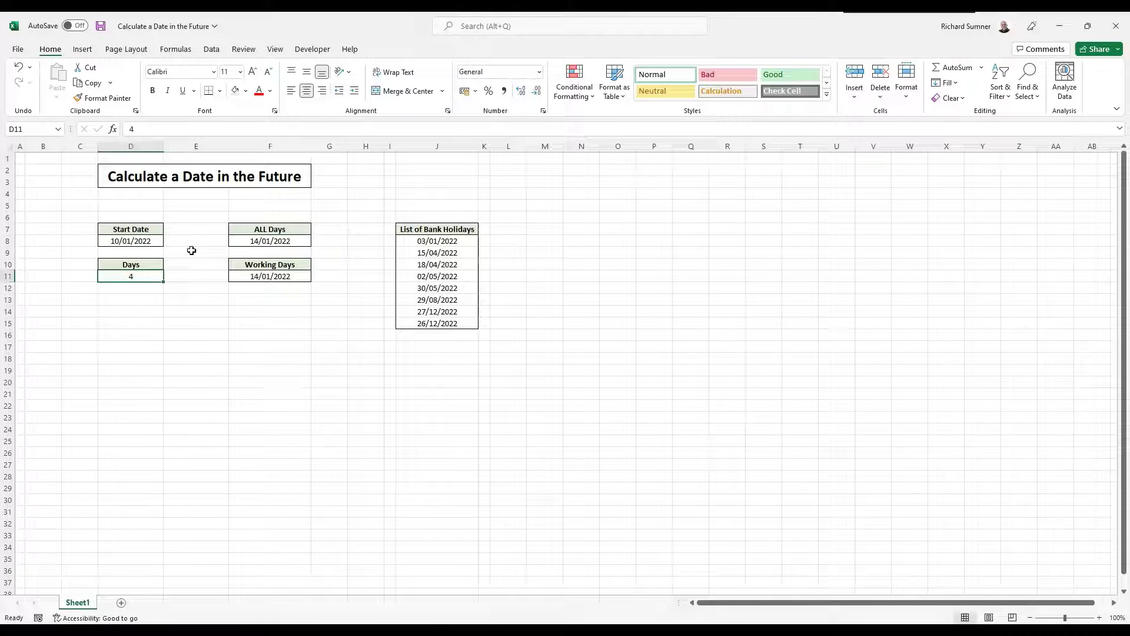
left_click(156, 238)
left_click(254, 243)
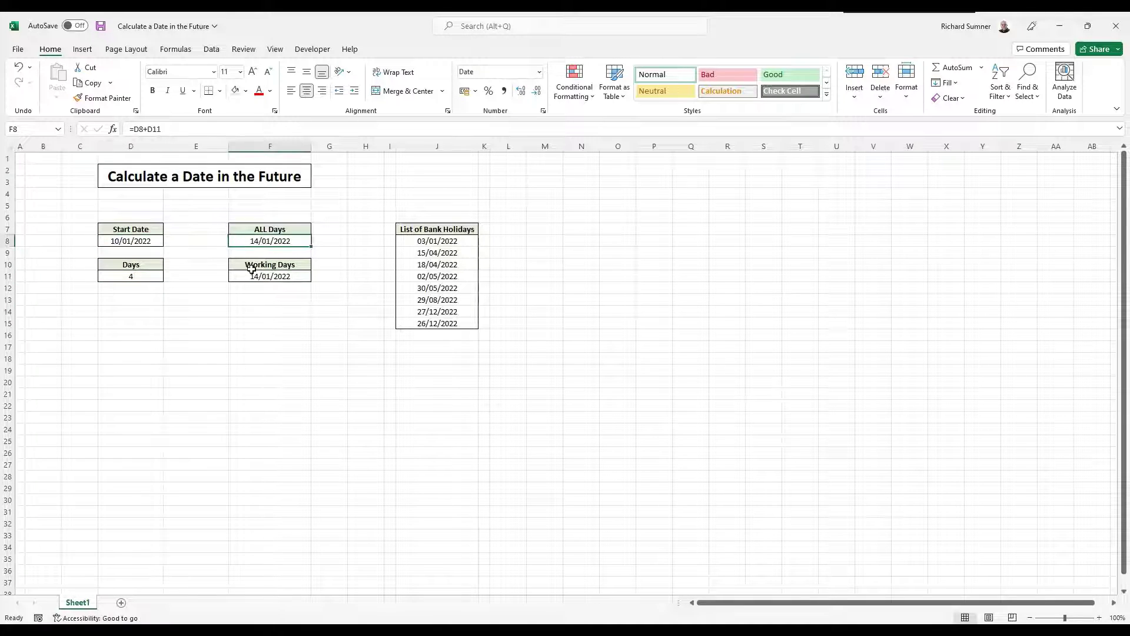
left_click(252, 266)
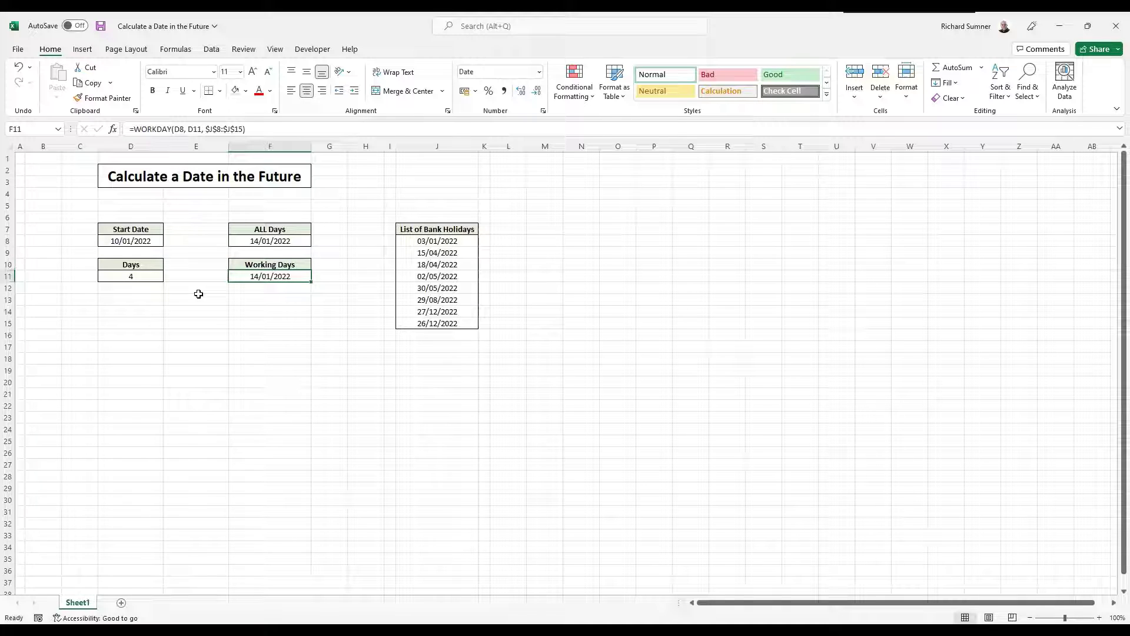
left_click(152, 276)
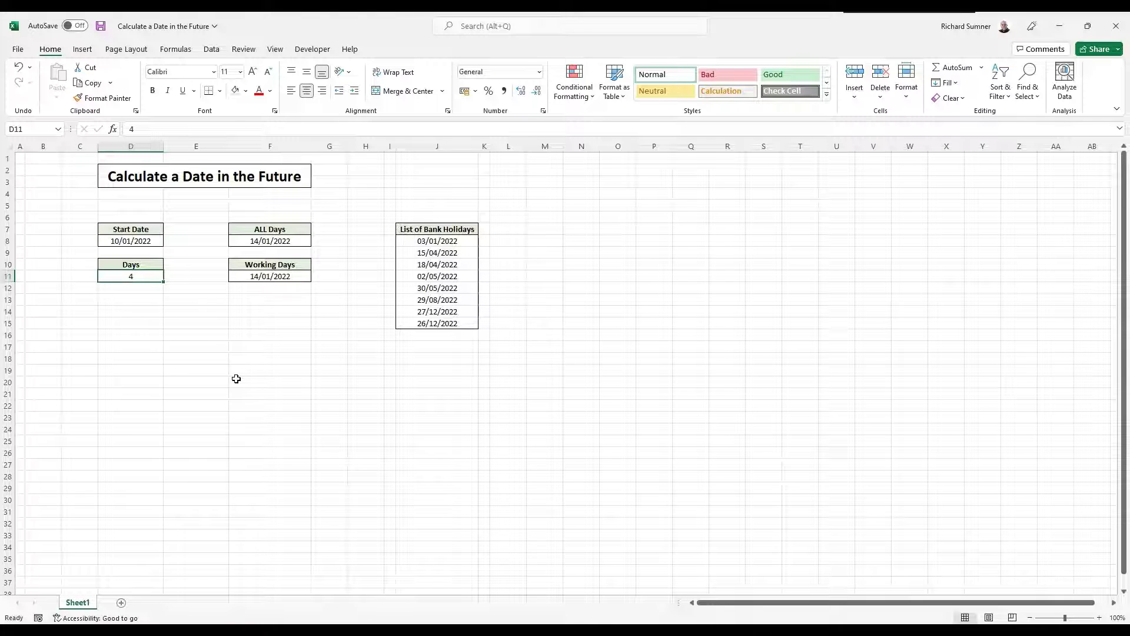
type("5")
key("Return")
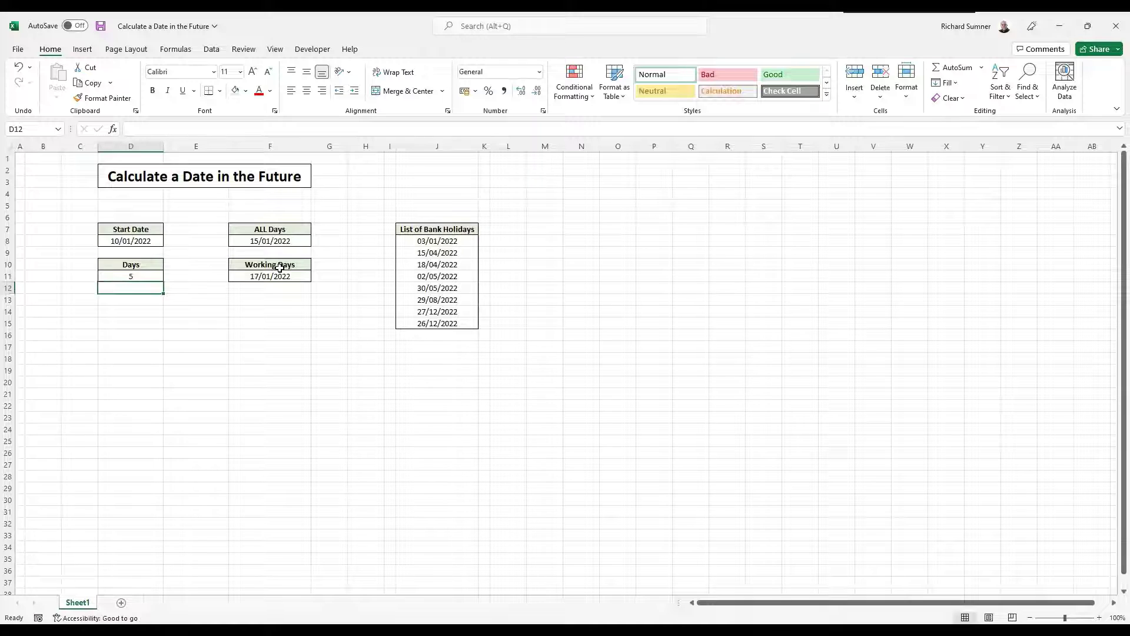
left_click(154, 275)
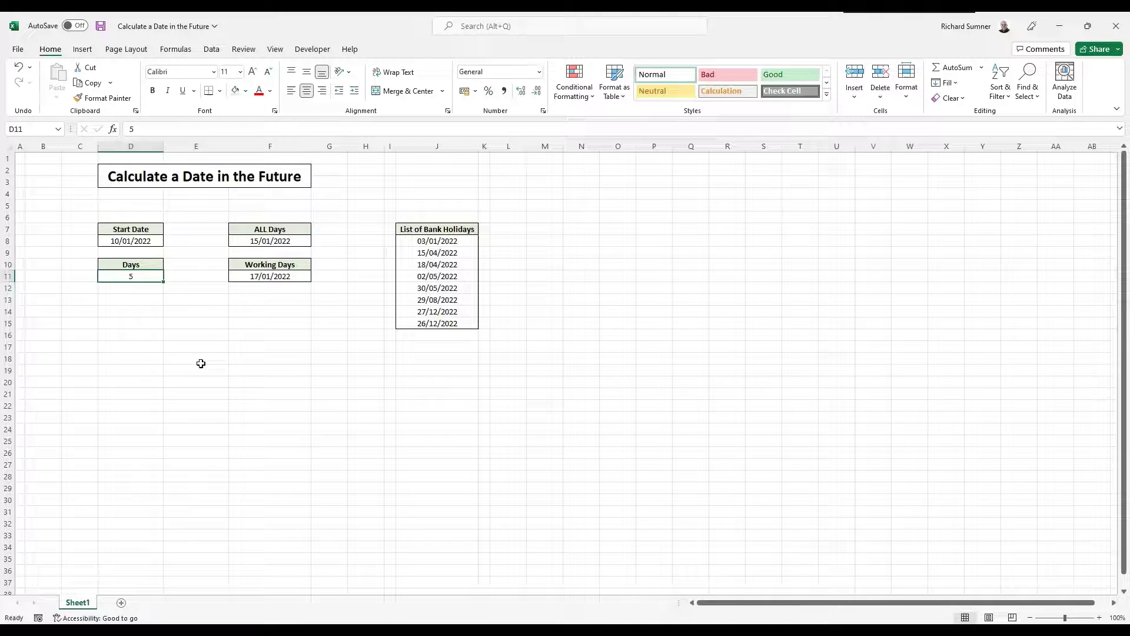
type("4")
key("Return")
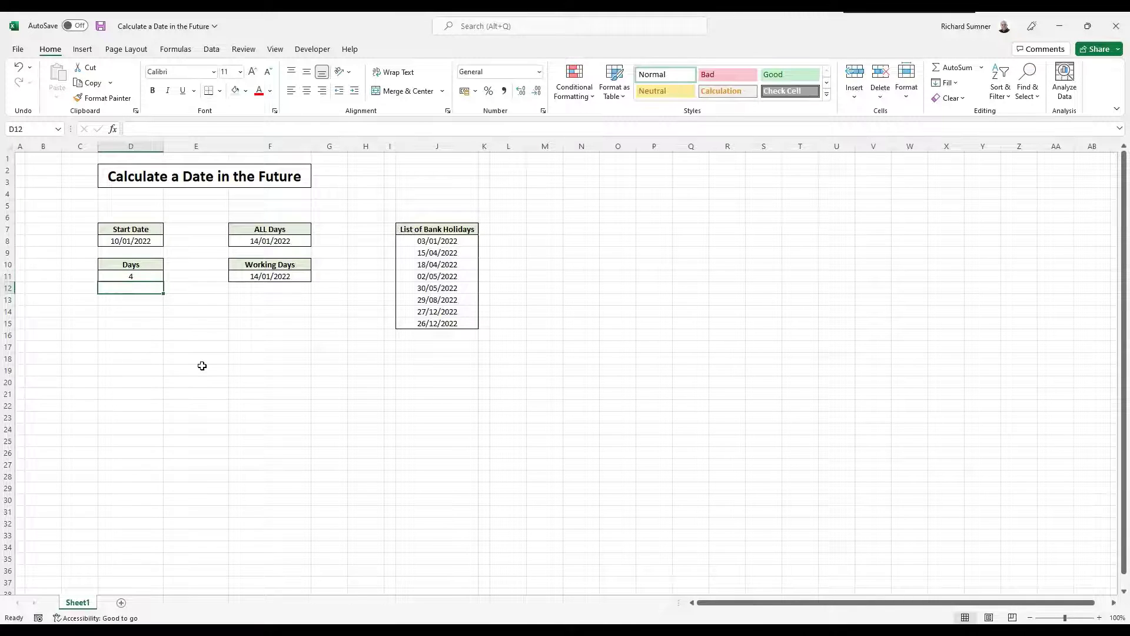
key("Up")
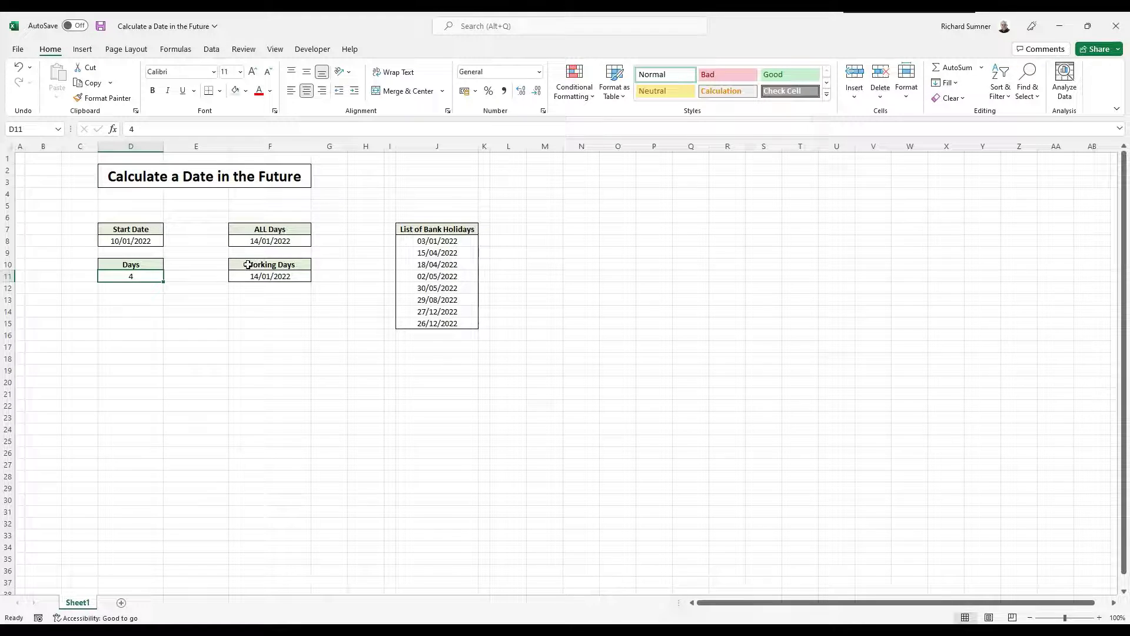
left_click(255, 243)
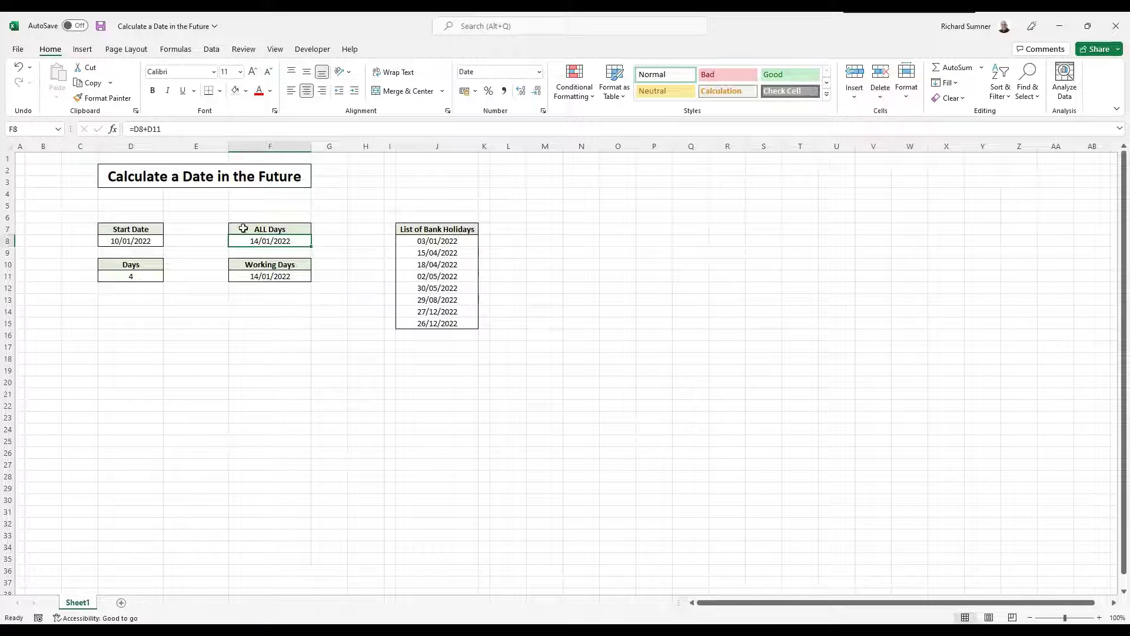
left_click(175, 129)
key("Return")
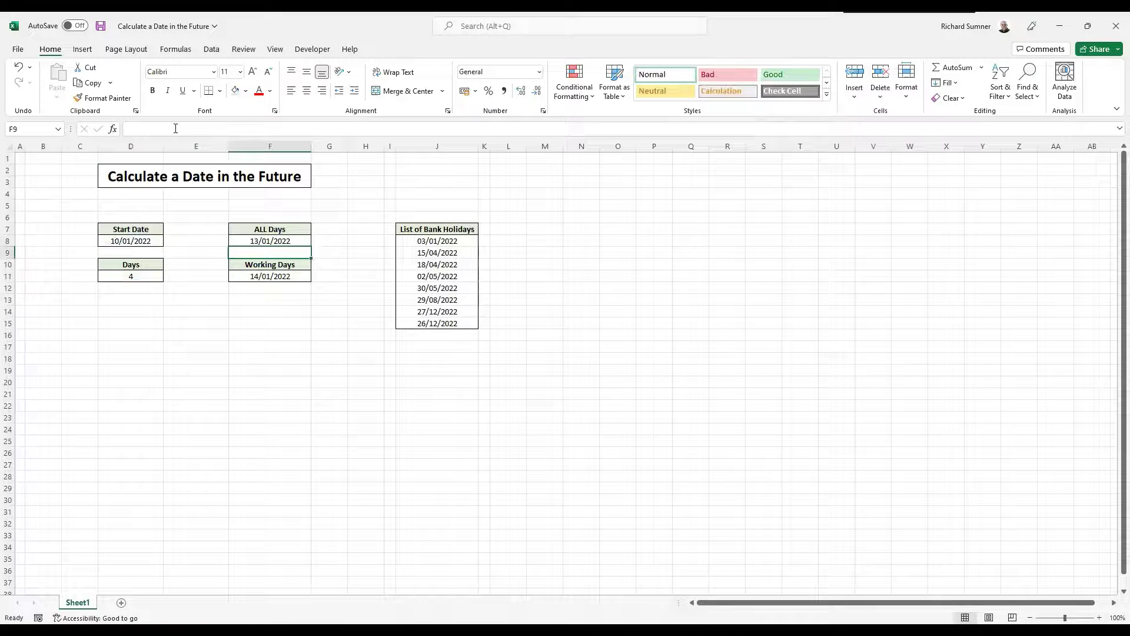
left_click(276, 276)
left_click(257, 129)
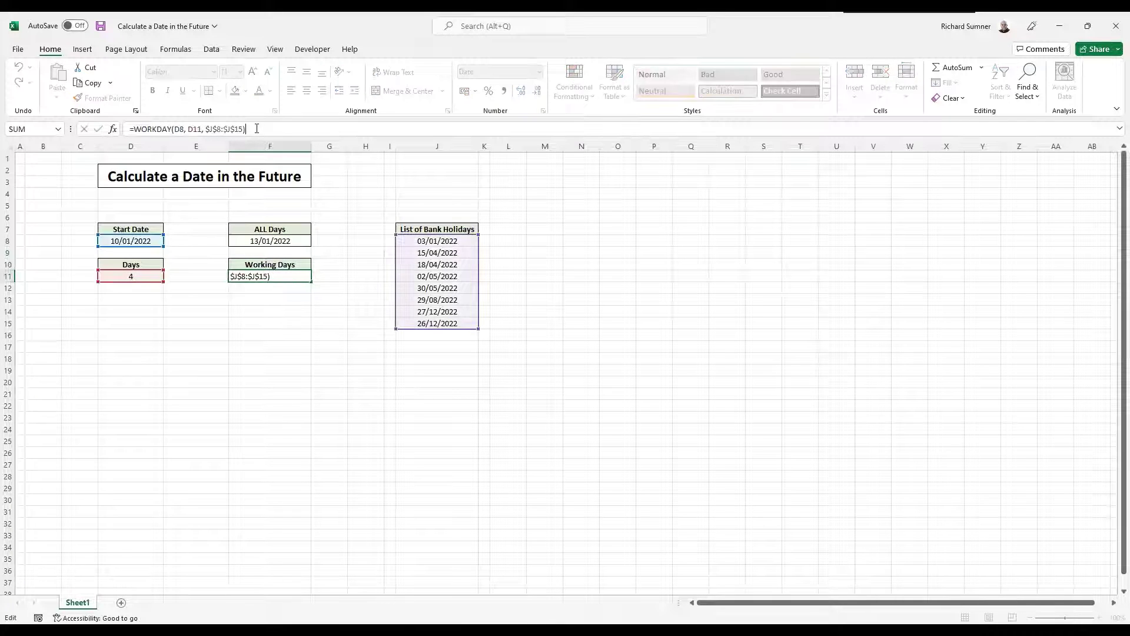
key("Return")
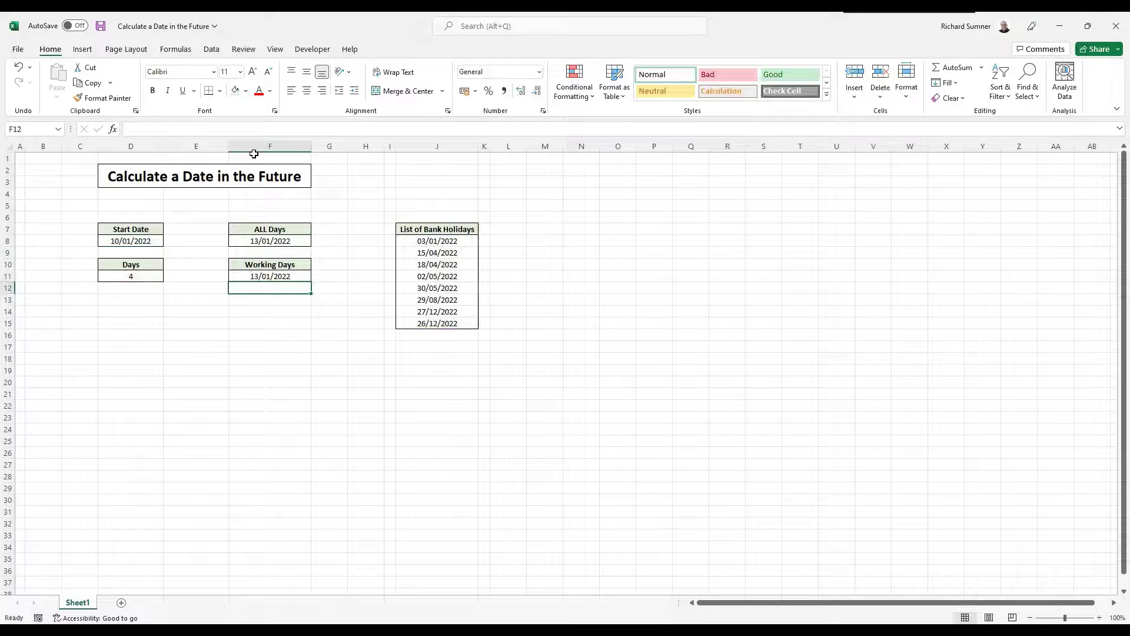
left_click(156, 273)
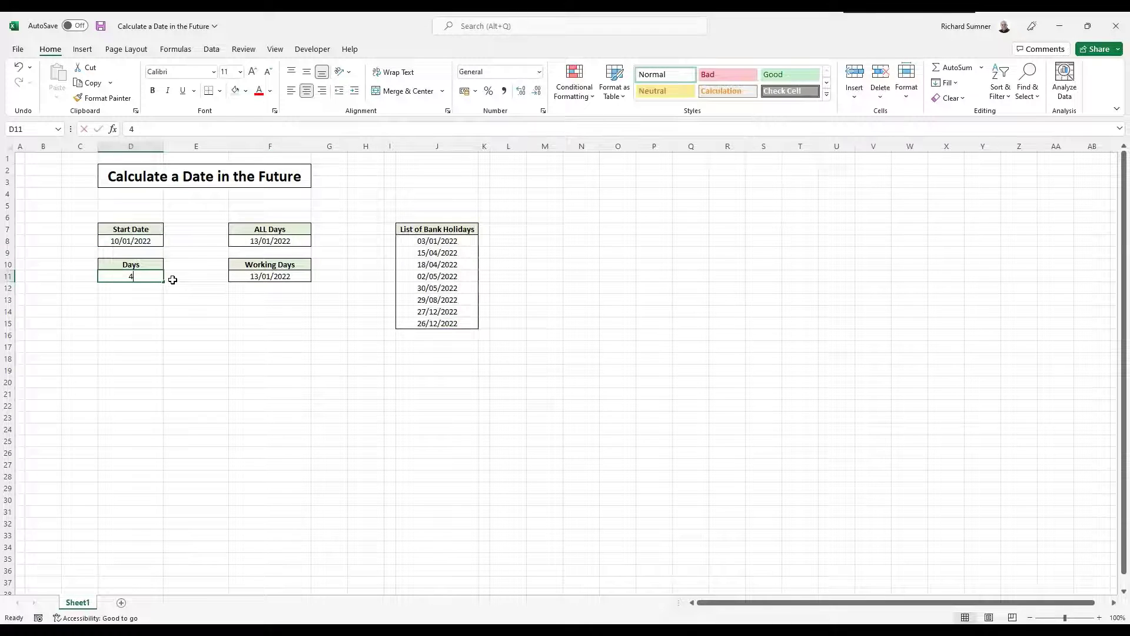
type("5")
key("Return")
key("Up")
type("4")
key("Return")
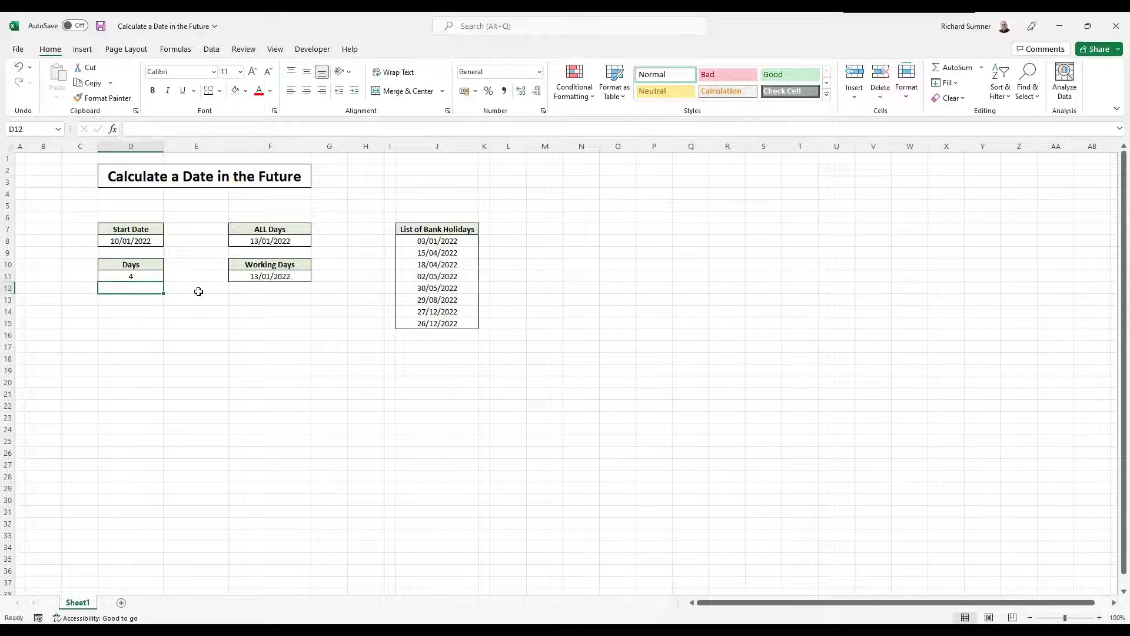
left_click(260, 240)
left_click(176, 130)
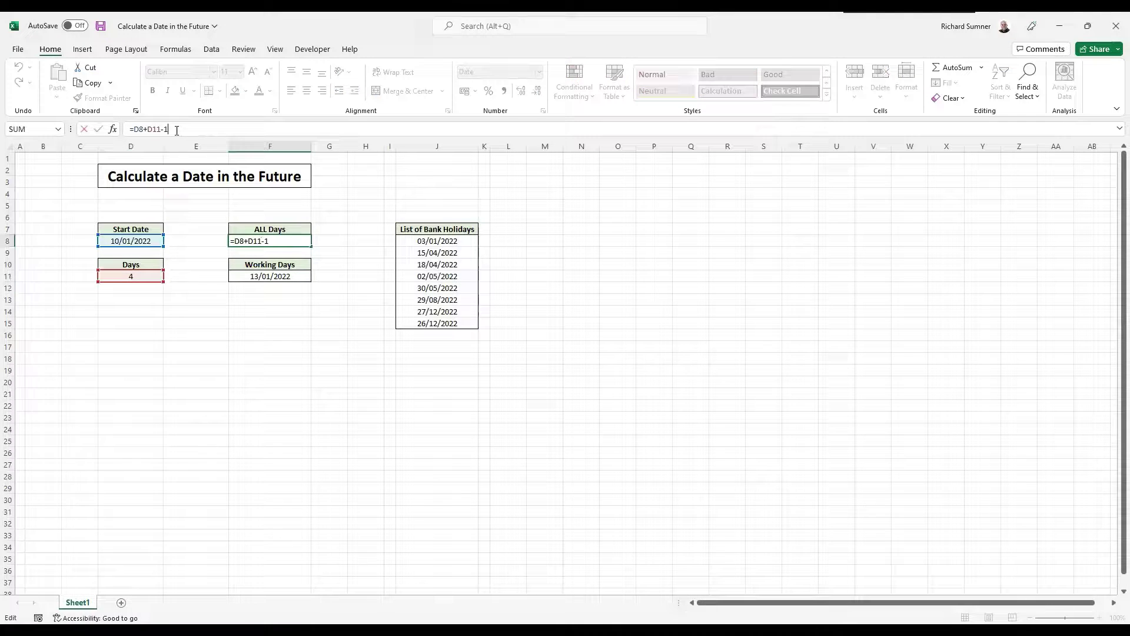
key("BackSpace")
key("BackSpace")
key("Return")
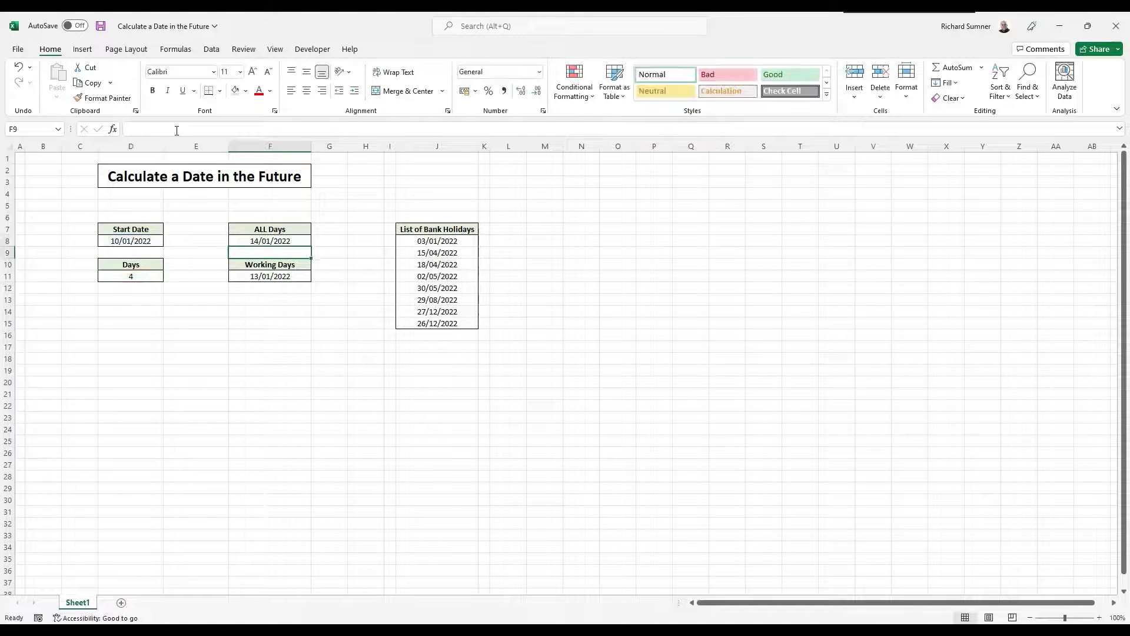
key("Down")
key("Down")
left_click(267, 129)
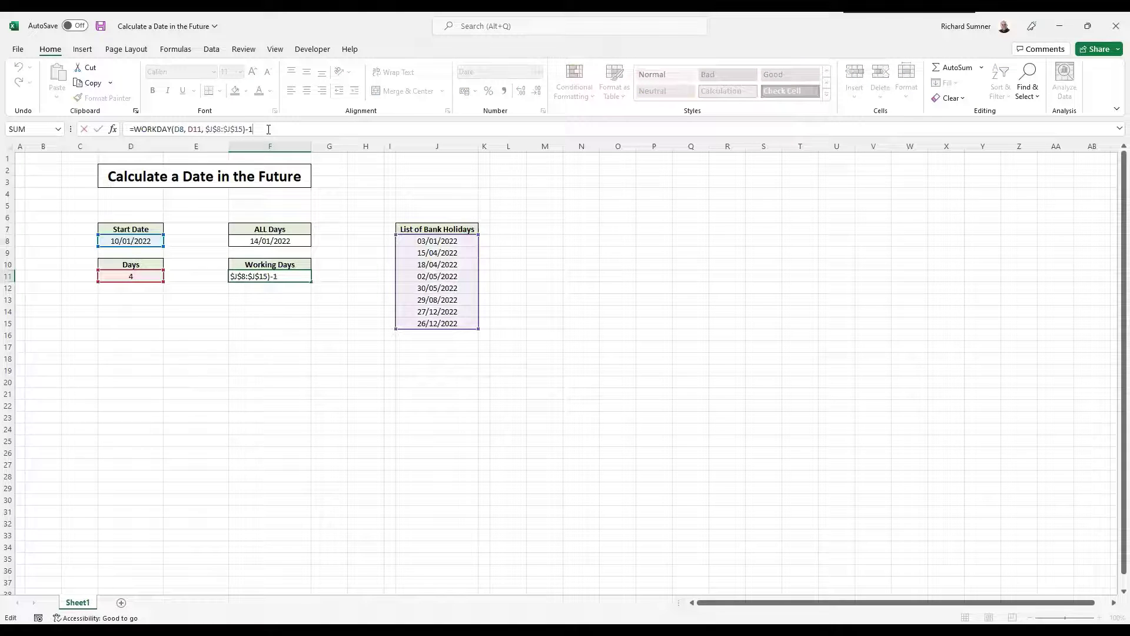
key("BackSpace")
key("Return")
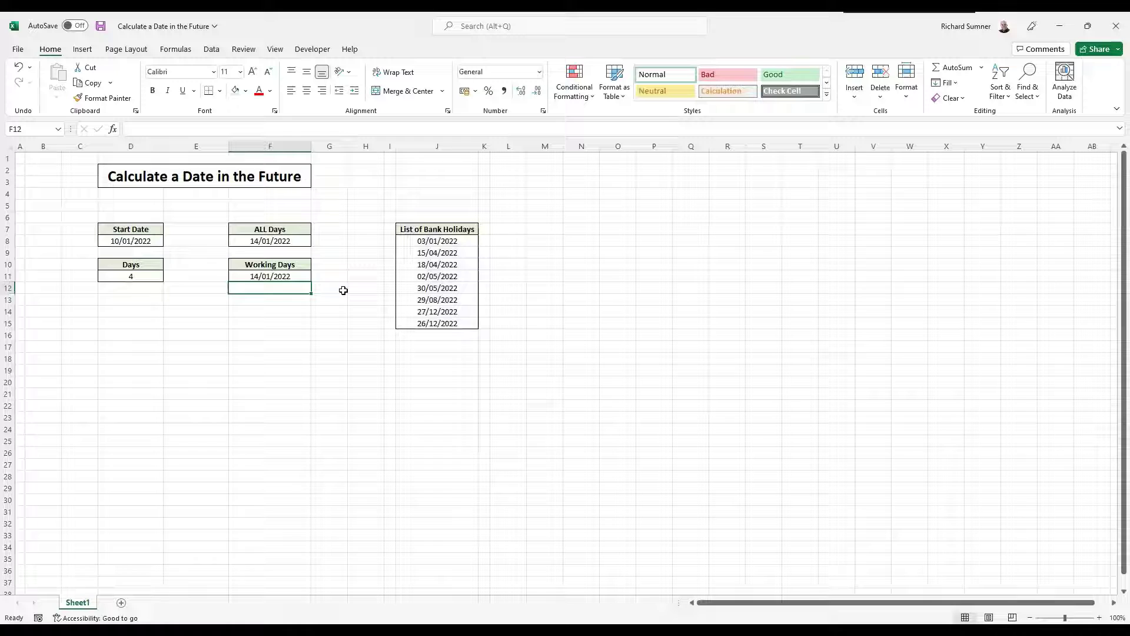
left_click(301, 276)
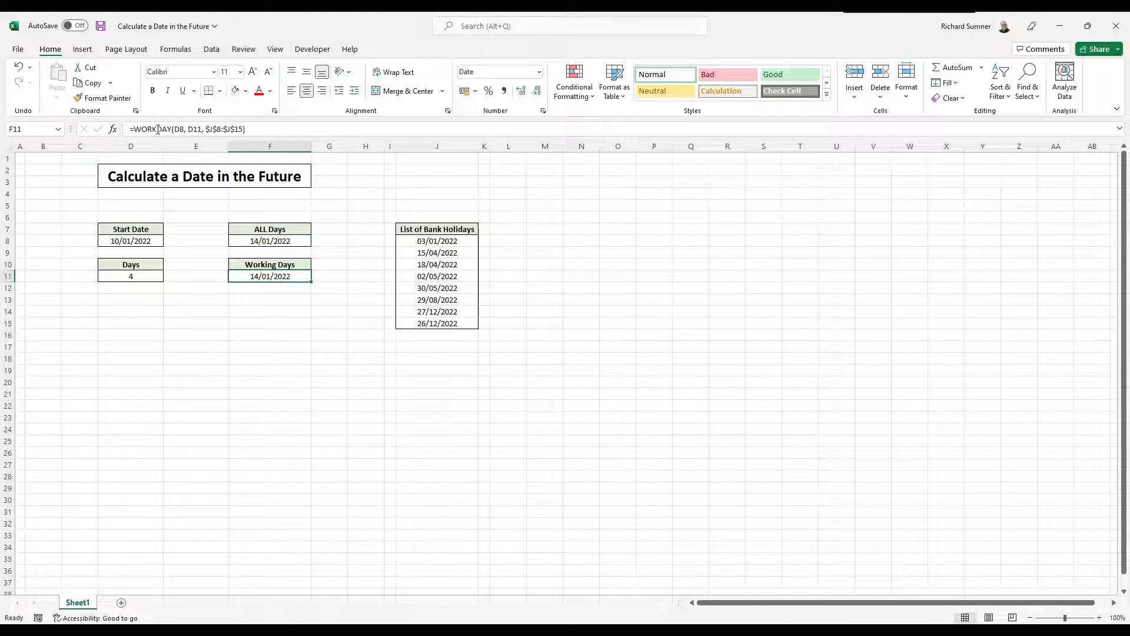
left_click(182, 129)
type("-1")
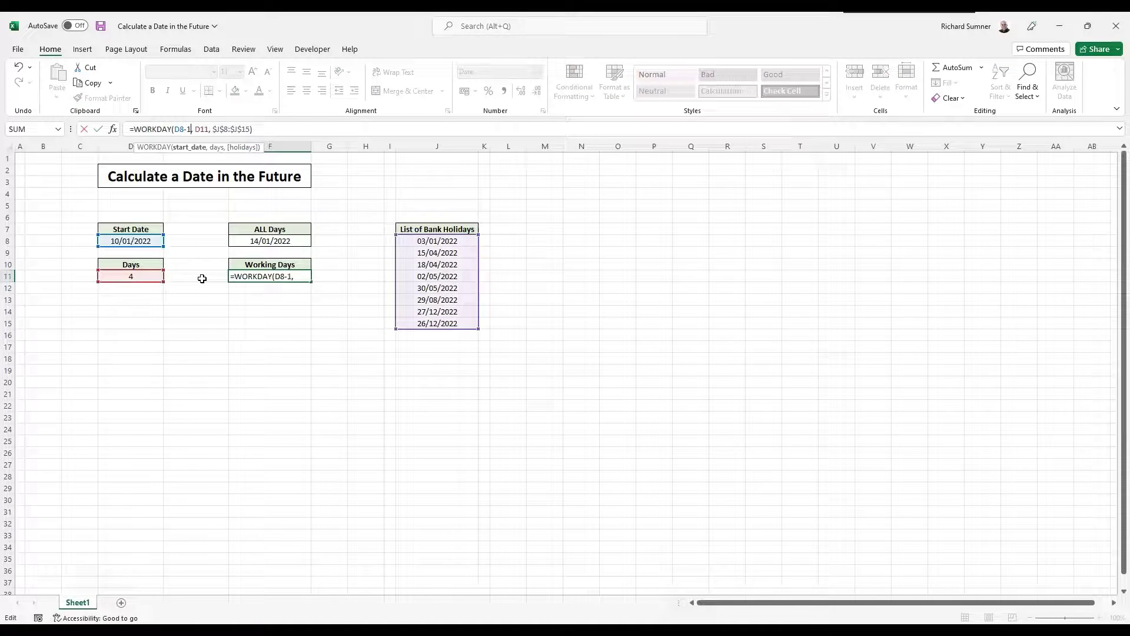
key("BackSpace")
key("BackSpace")
key("Return")
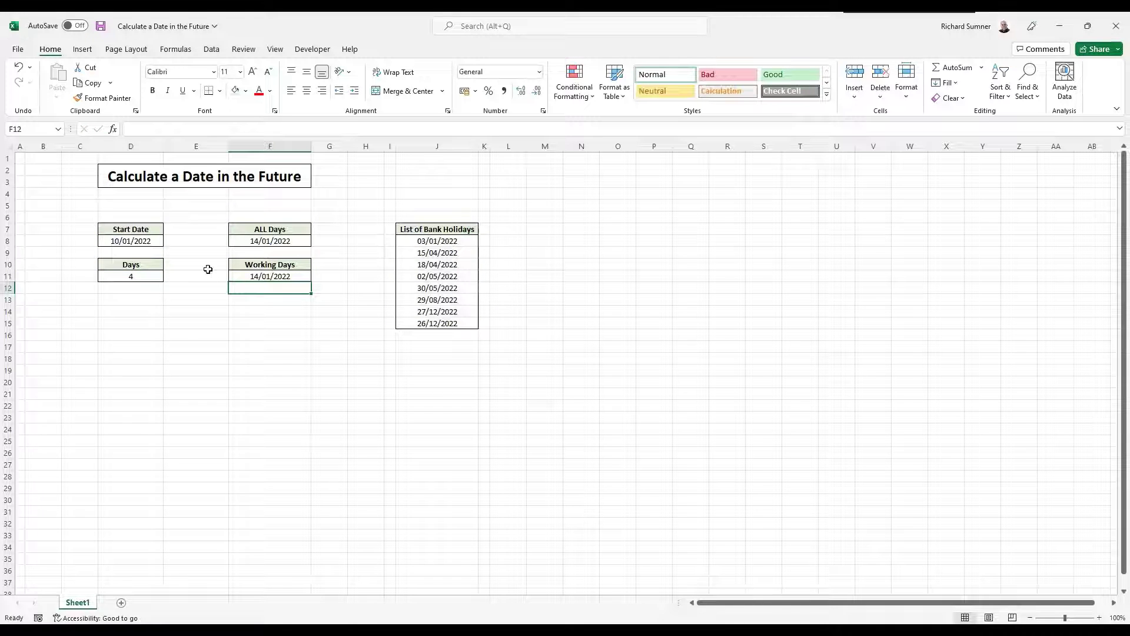
left_click(140, 276)
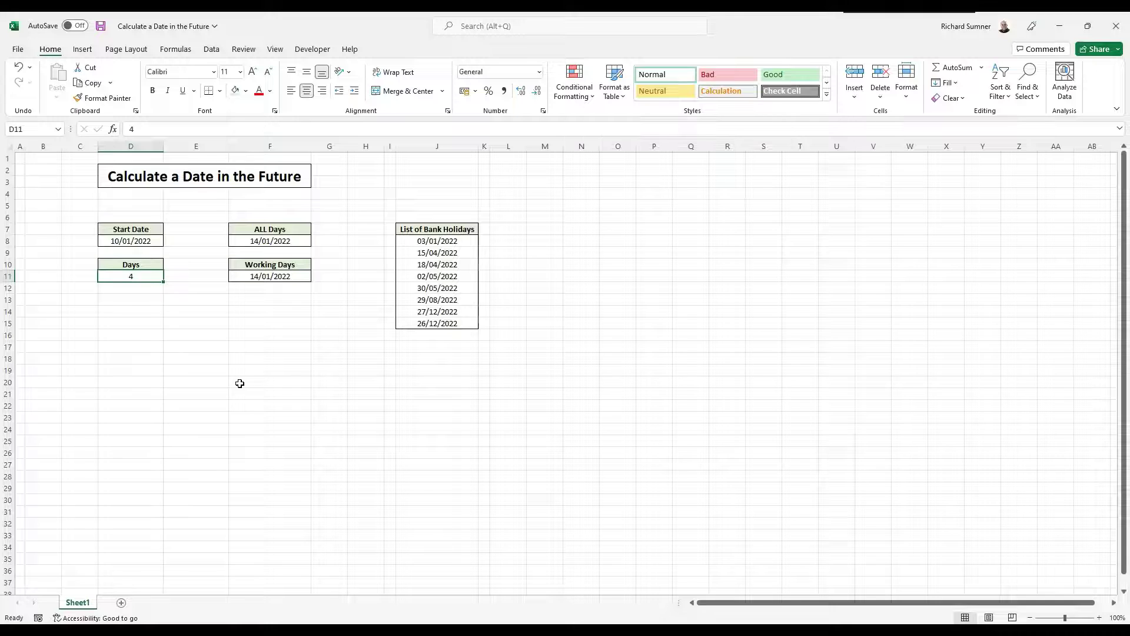
Set Days to 6, then check ALL Days (16/01/2022) and Working Days (18/01/2022)
key("BackSpace")
type("6")
key("Return")
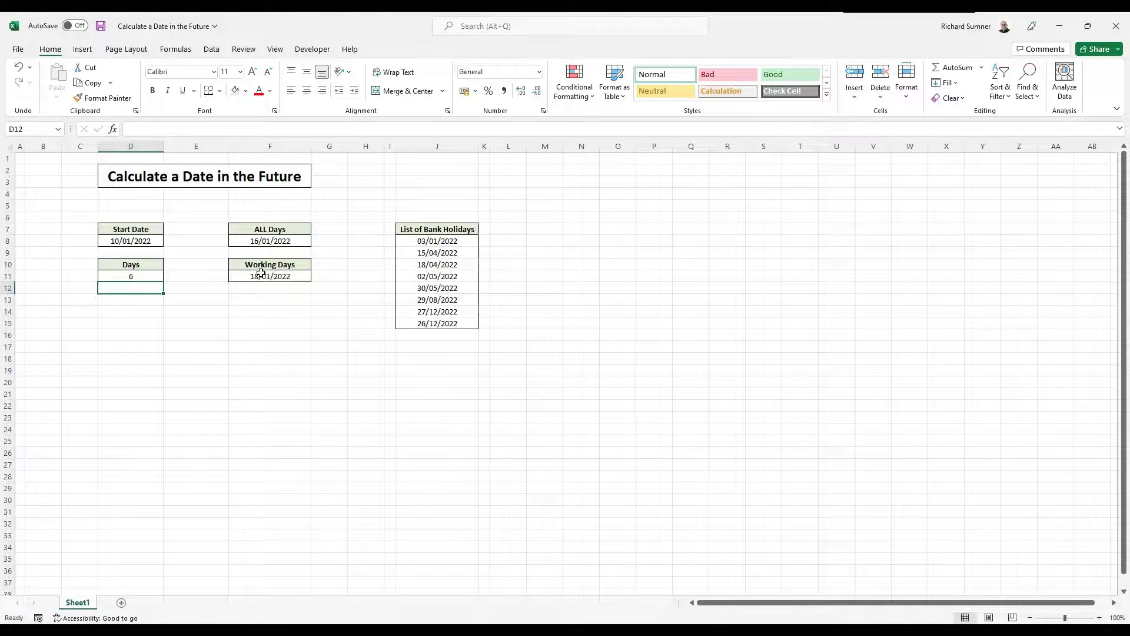
left_click(257, 242)
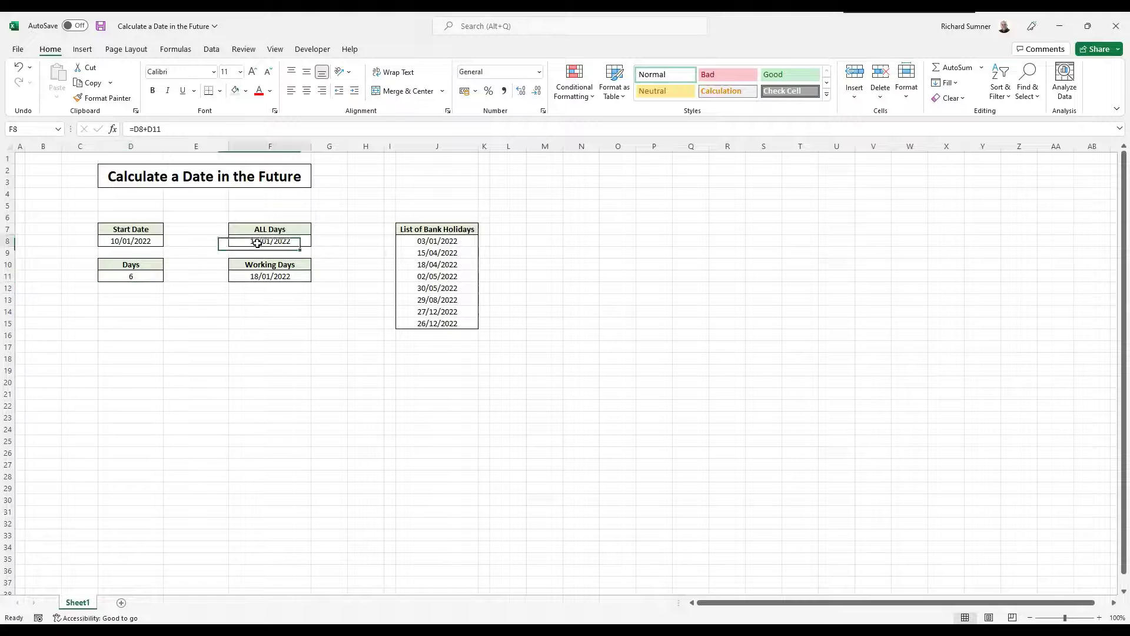
left_click(256, 276)
left_click(253, 241)
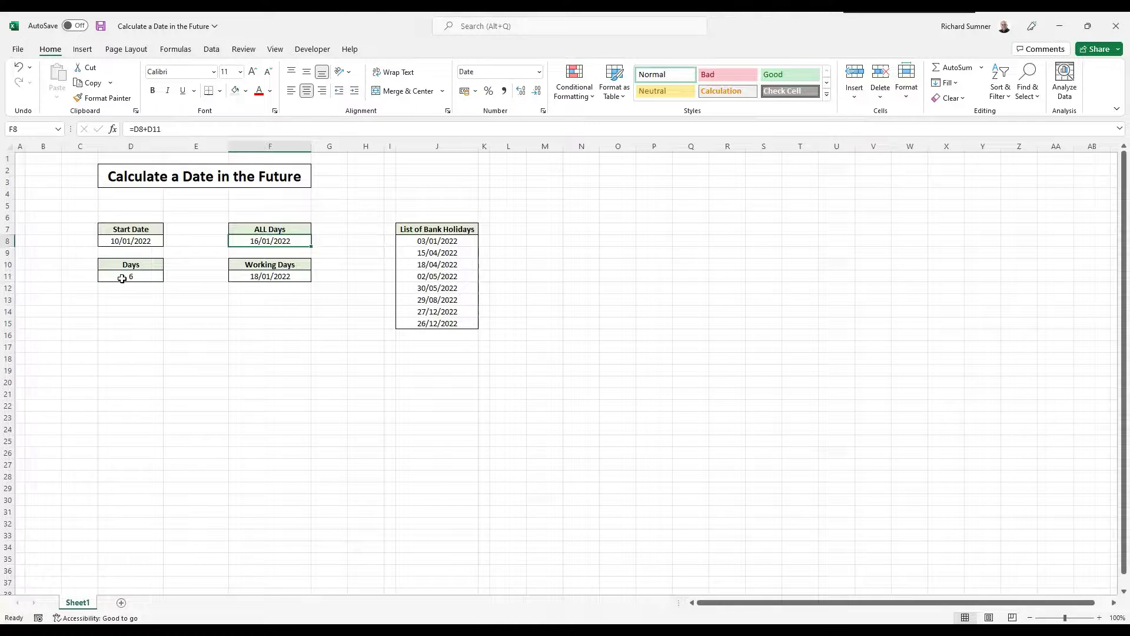
left_click(124, 277)
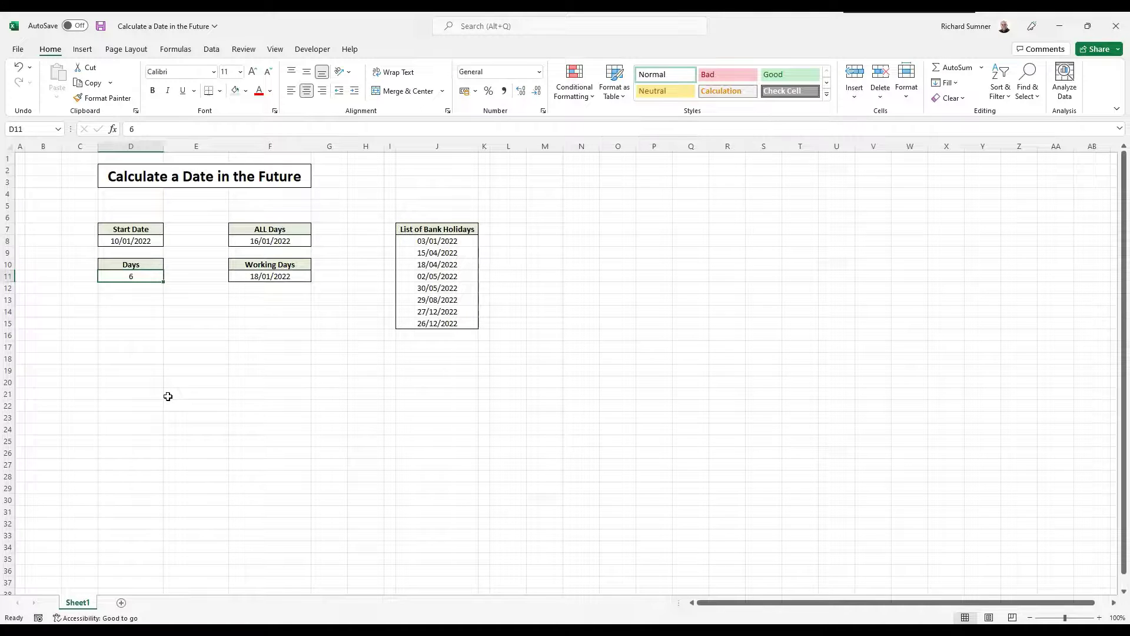